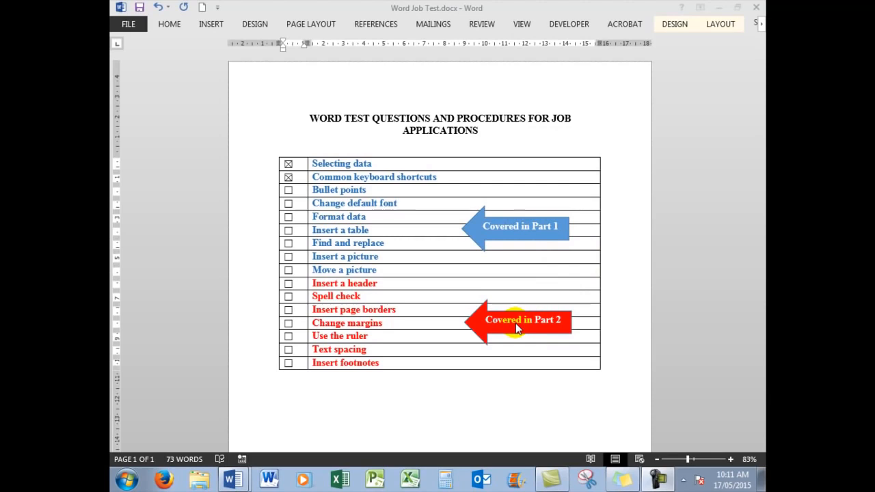
Step: Look at Word Job Test Document.docx, and return to the Word Job Test.docx checklist
mouse_move(233, 476)
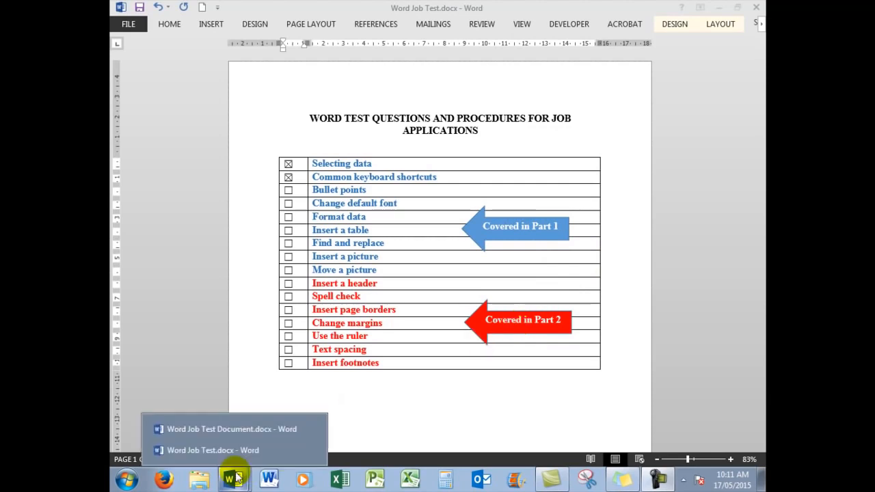
left_click(246, 428)
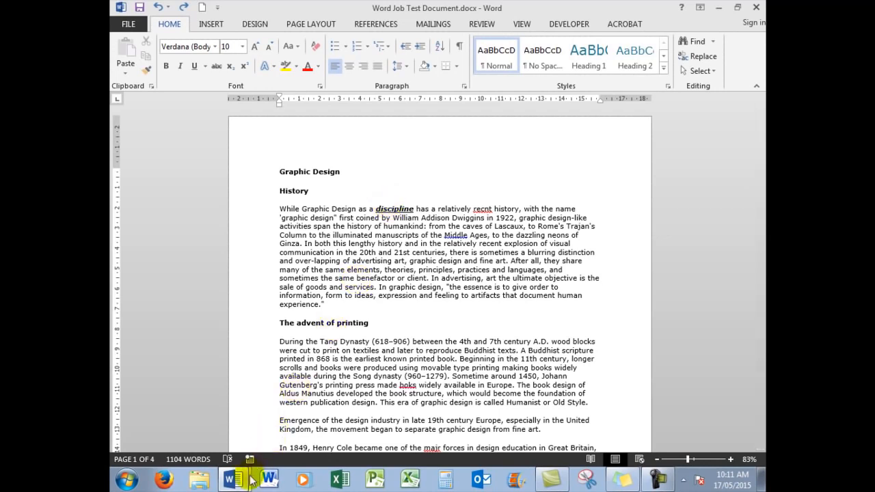
mouse_move(250, 478)
left_click(213, 450)
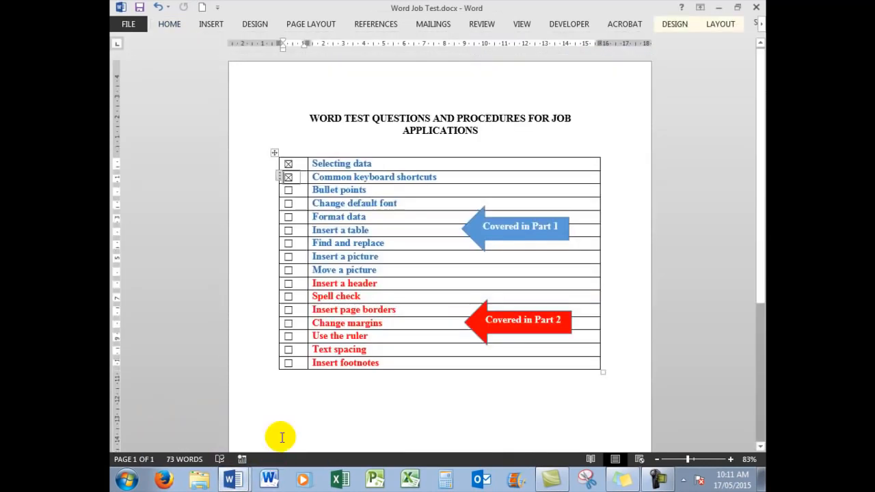
Step: Clear the Selecting data and Common keyboard shortcuts checkboxes in the checklist table
left_click(287, 164)
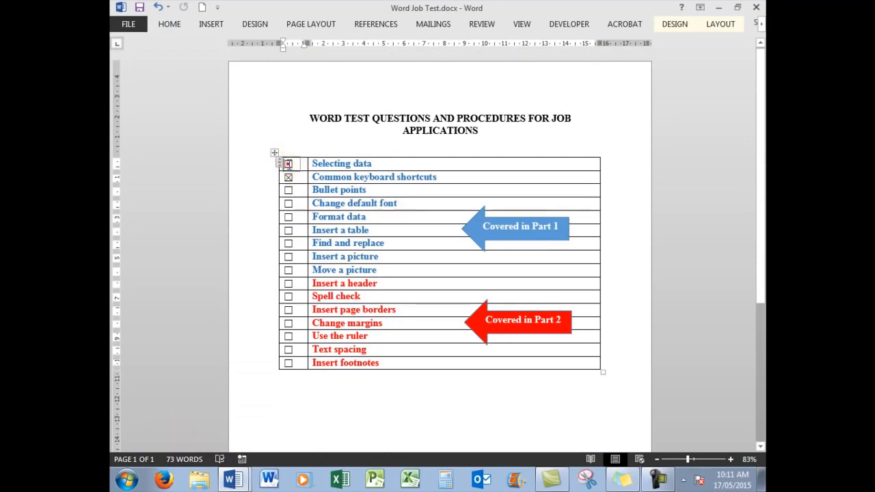
left_click(288, 176)
Step: Try ticking the Change default font and Format data checkboxes, and clear both again
left_click(287, 203)
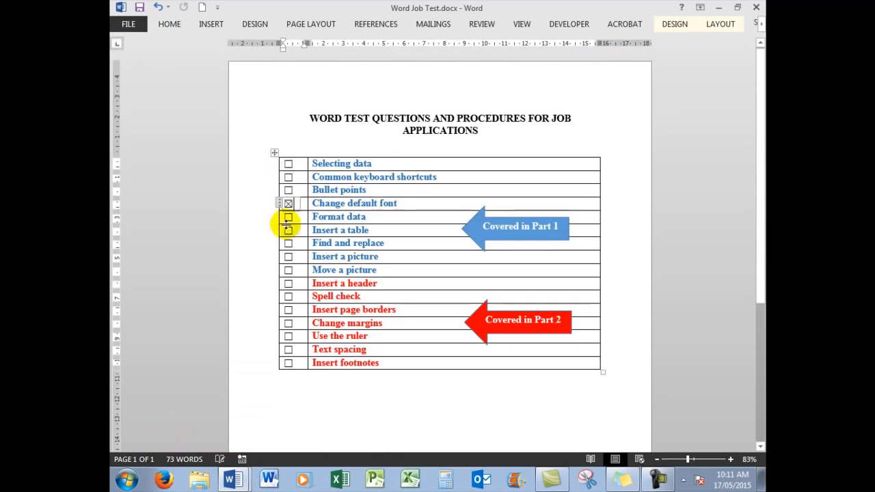
left_click(287, 217)
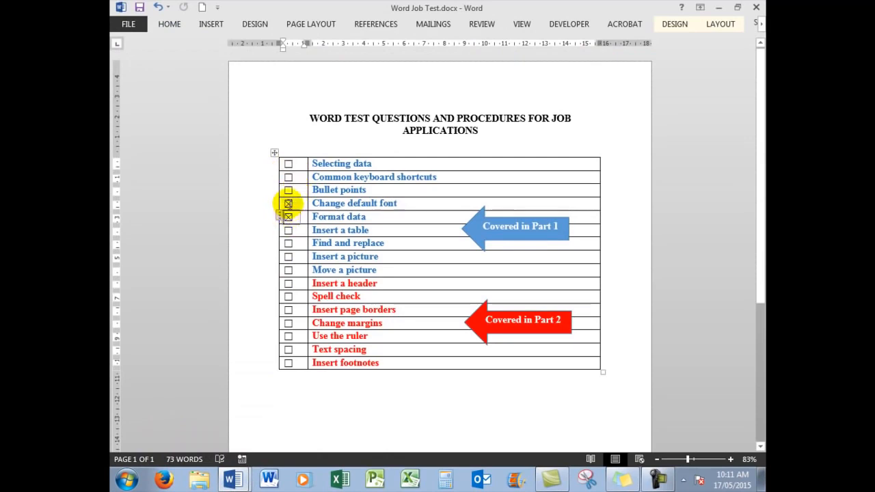
left_click(287, 203)
left_click(288, 217)
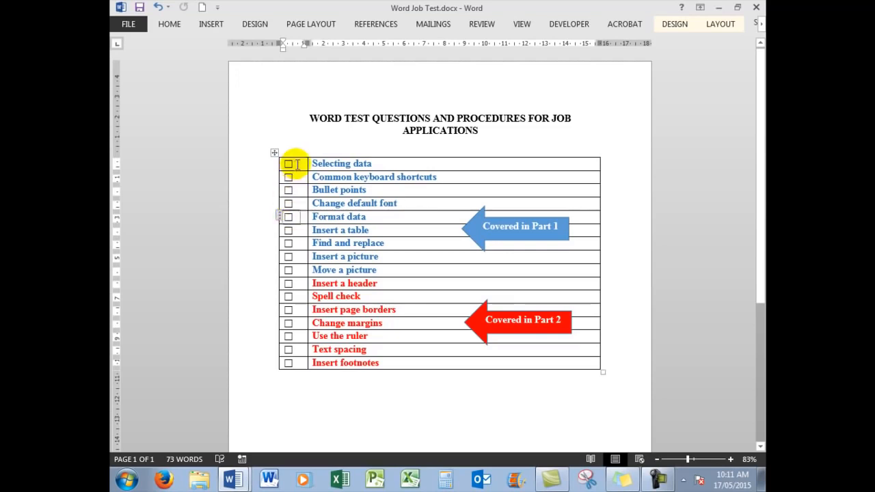
Step: Tick the Selecting data checkbox in the checklist, and switch to Word Job Test Document.docx
mouse_move(306, 153)
left_click(288, 163)
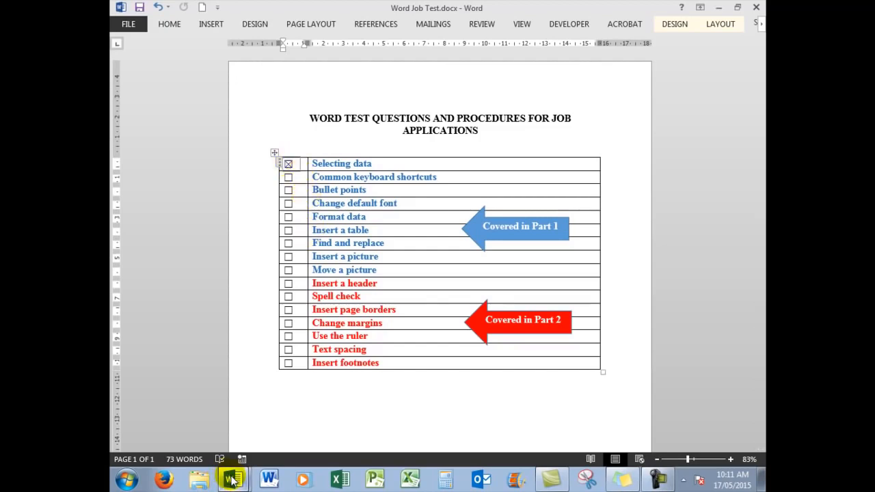
mouse_move(233, 479)
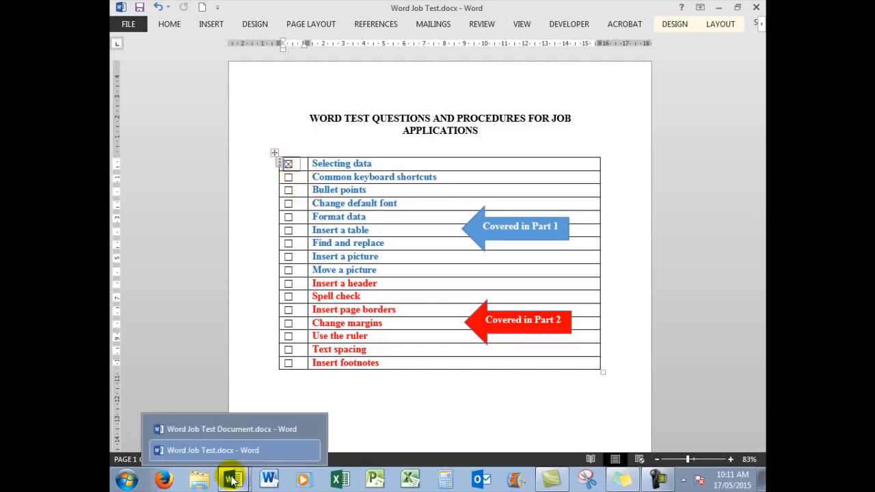
left_click(251, 430)
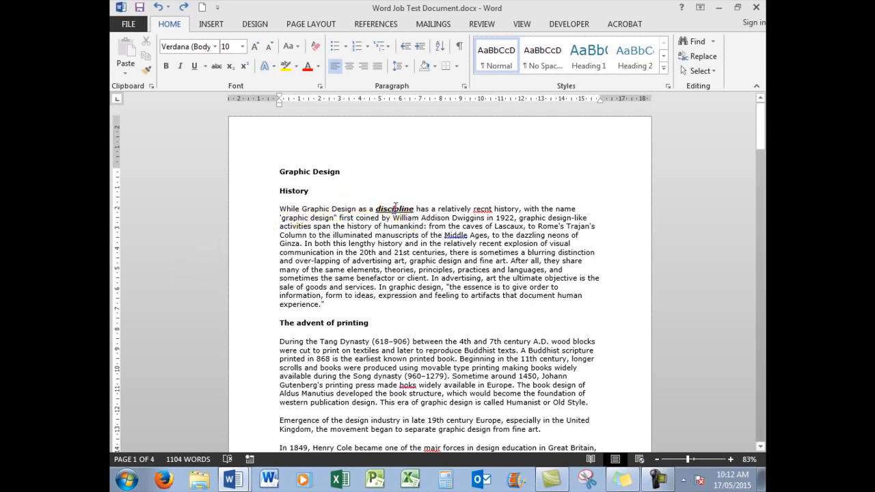
Step: Remove the bold, italic and underline formatting from the word "discipline" in the first History paragraph
double_click(394, 208)
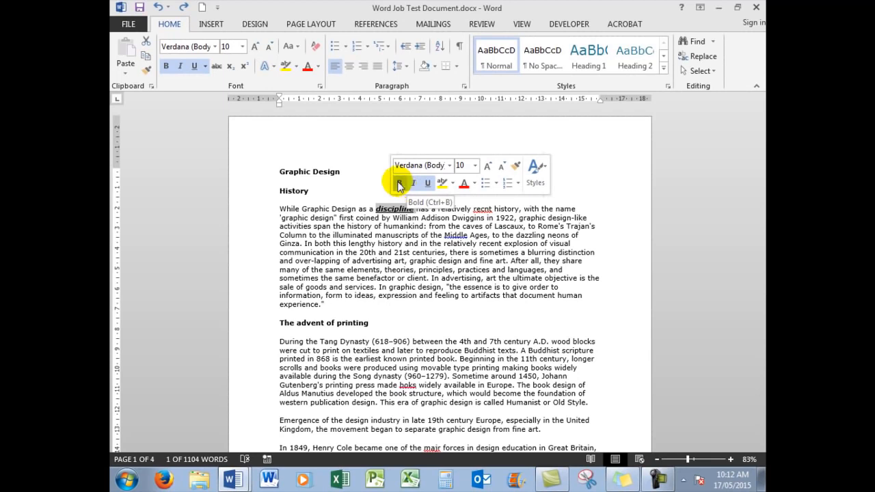
left_click(400, 184)
left_click(413, 183)
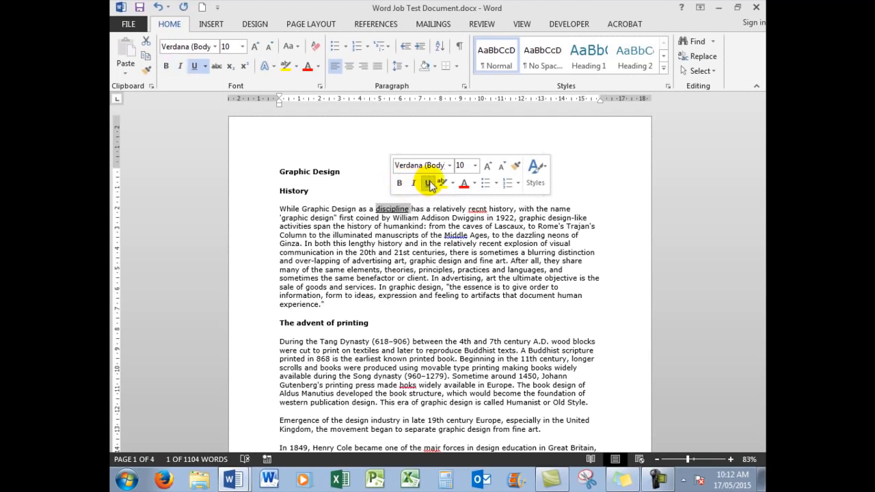
left_click(428, 183)
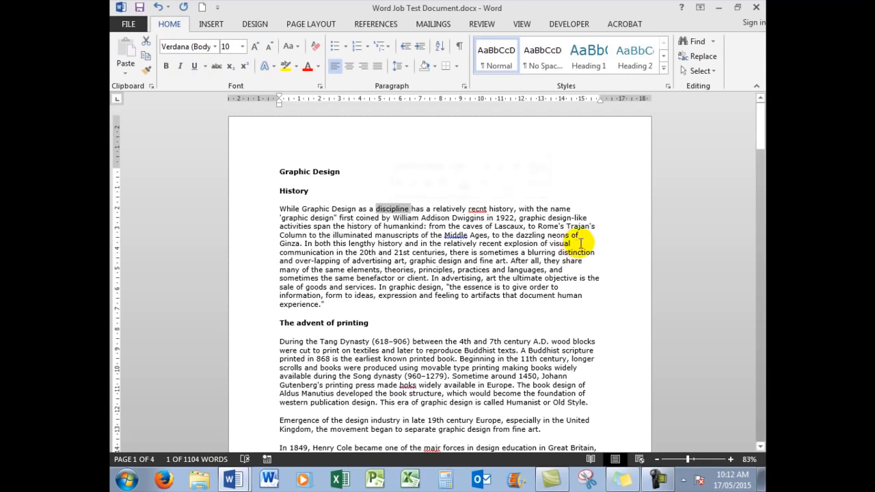
left_click(635, 246)
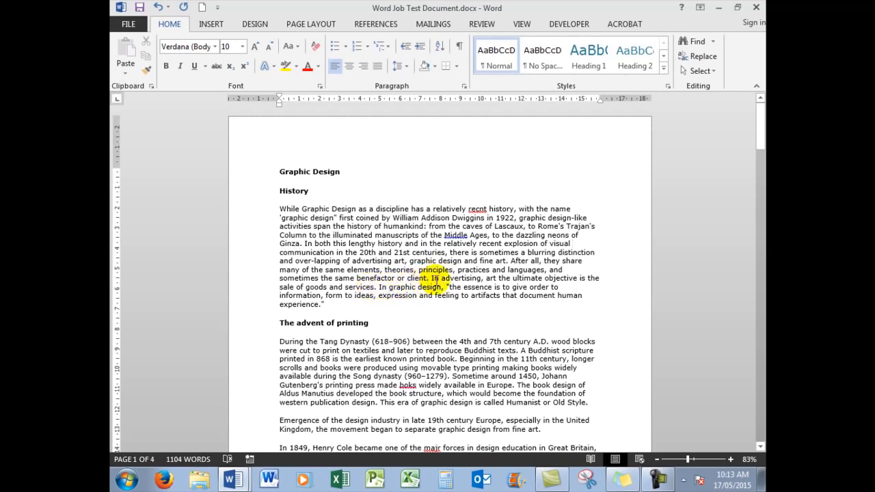
Step: Select the text from "In advertising" through "goods and services." in the History paragraph, adjusting where the selection ends, and deselect it
left_click_drag(431, 279, 593, 285)
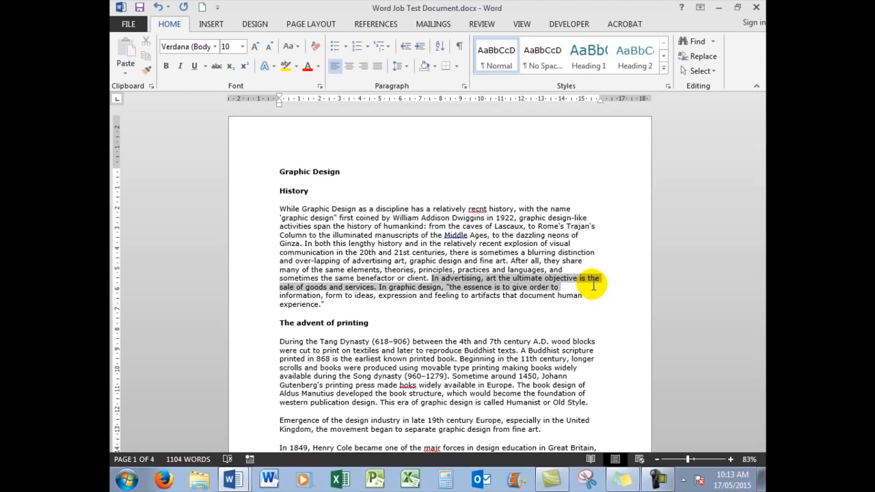
left_click_drag(594, 286, 376, 292)
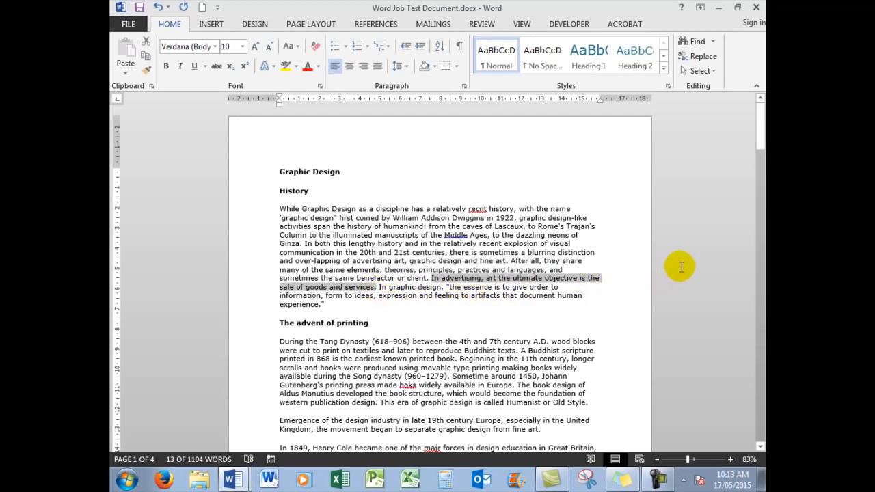
left_click(681, 268)
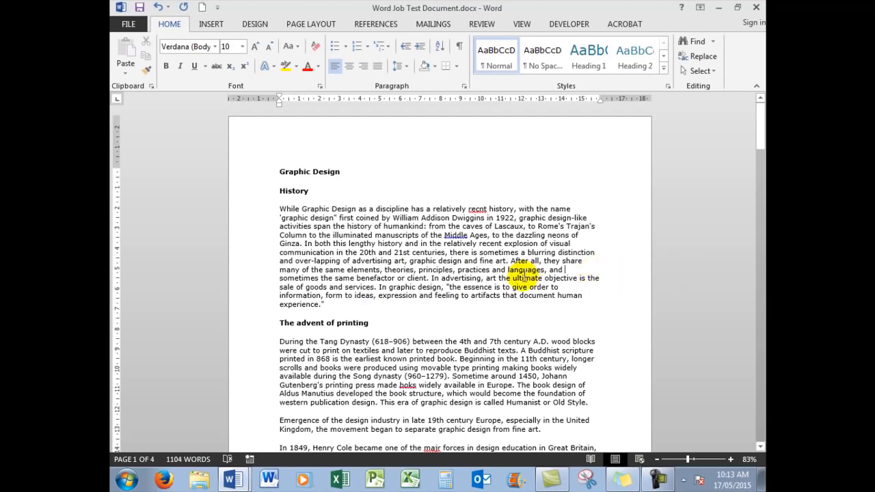
Step: Select the whole sentence starting "In advertising" and the entire History paragraph, clearing each selection
left_click(527, 278, "ctrl")
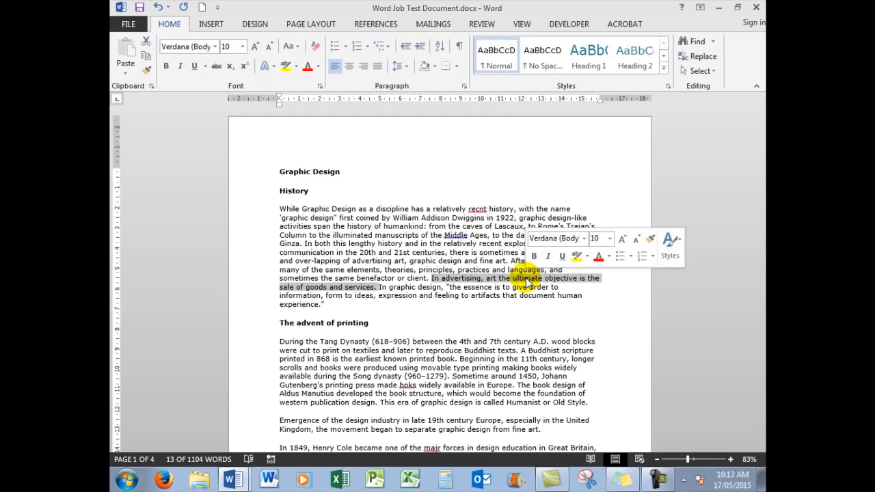
left_click(705, 286)
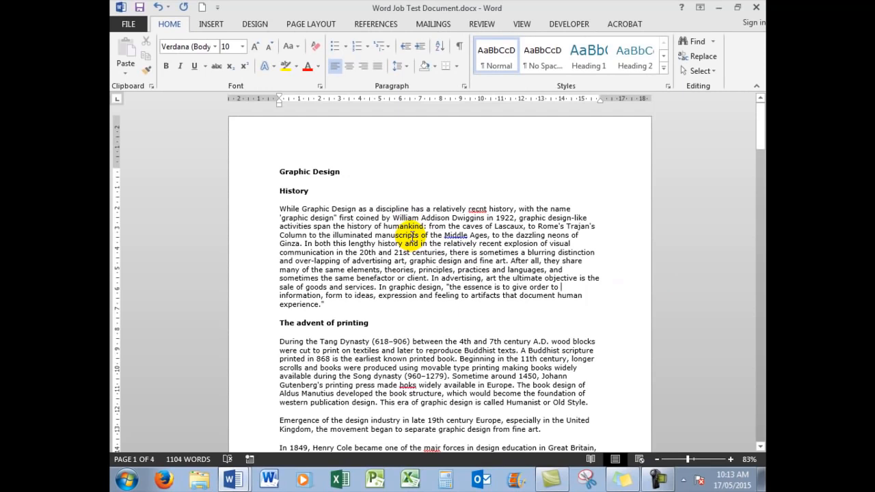
triple_click(412, 237)
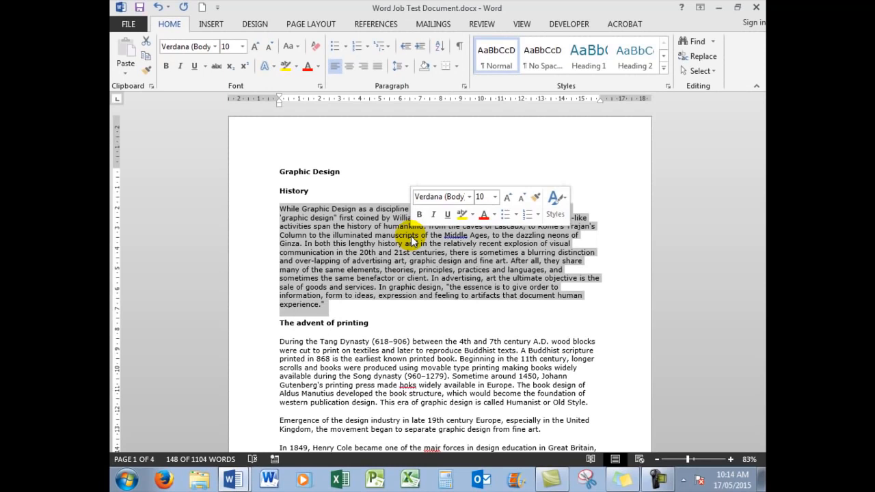
left_click(625, 270)
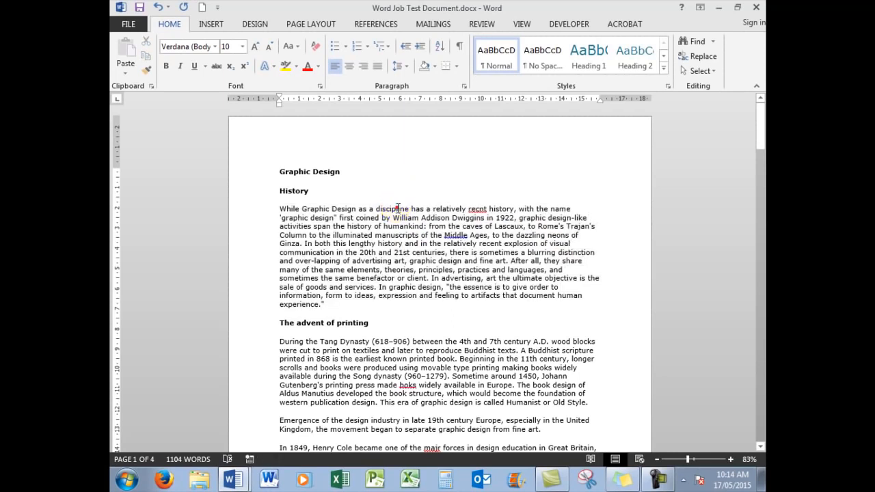
Step: Select in turn the word "discipline", the "In advertising" sentence and the whole History paragraph, clearing the selection each time
double_click(392, 209)
left_click(513, 324)
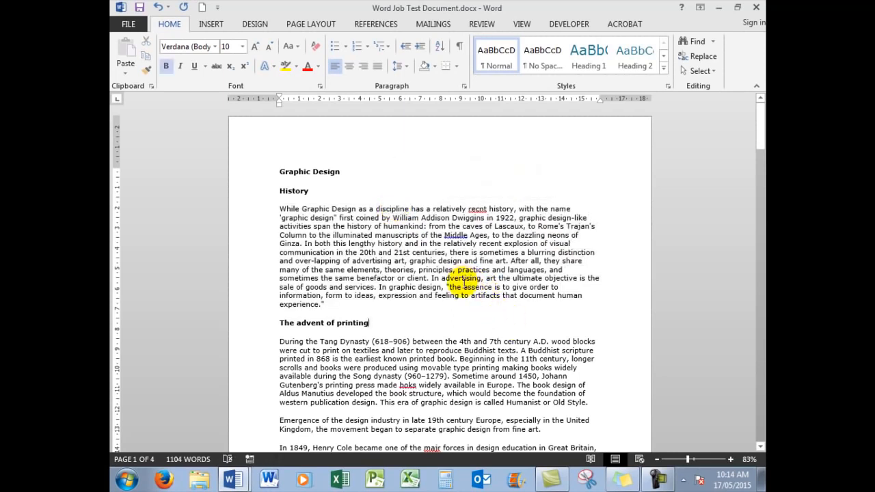
left_click(451, 279, "ctrl")
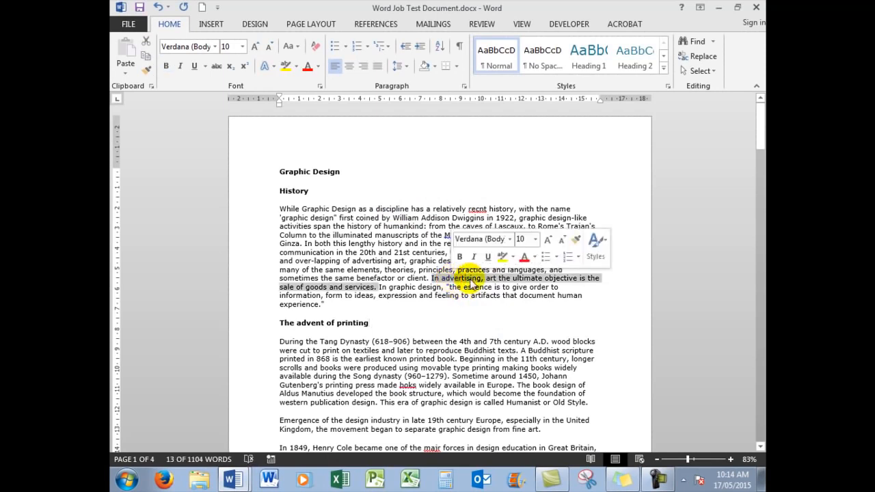
left_click(624, 261)
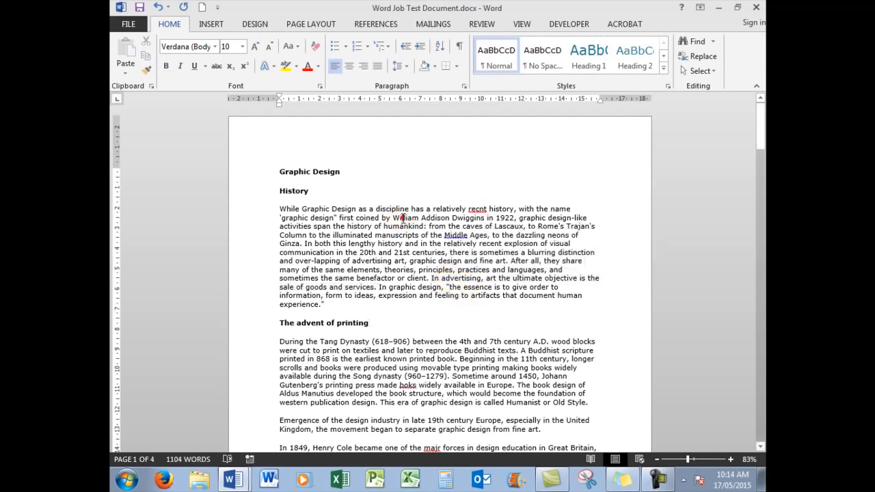
triple_click(403, 219)
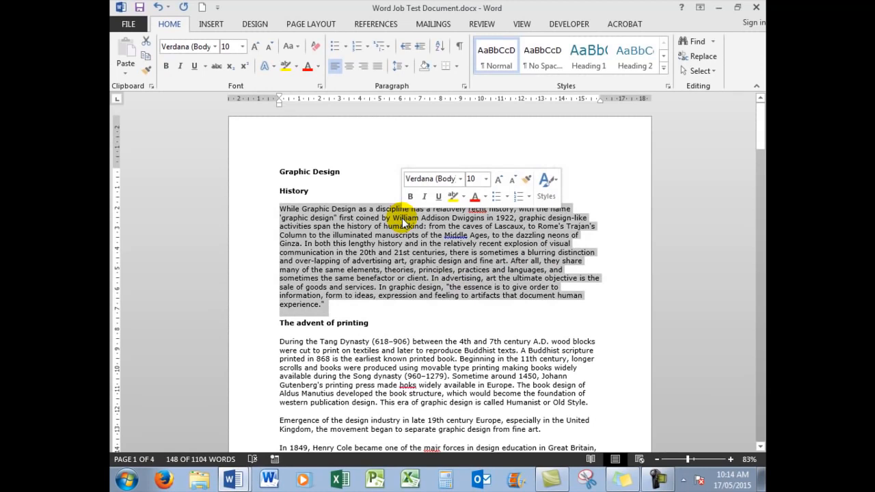
left_click(702, 256)
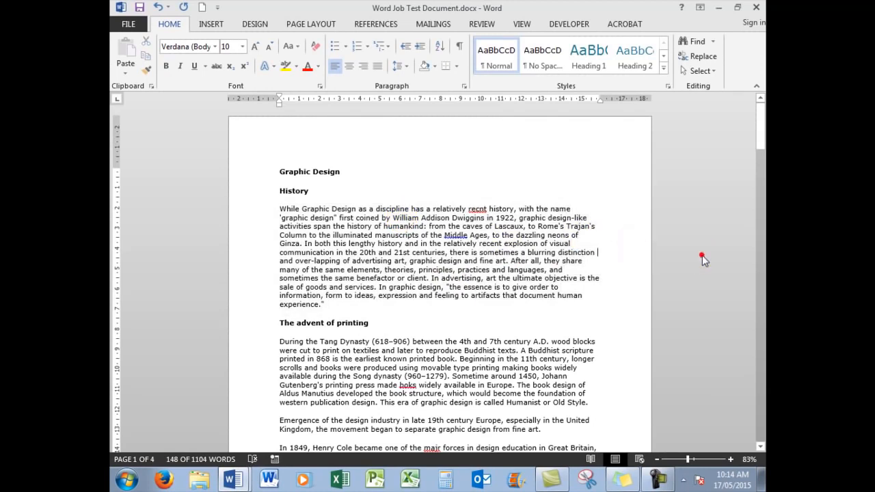
Step: Tick the Common keyboard shortcuts checkbox in the Word Job Test.docx checklist, and return to Word Job Test Document.docx
key("alt+Tab")
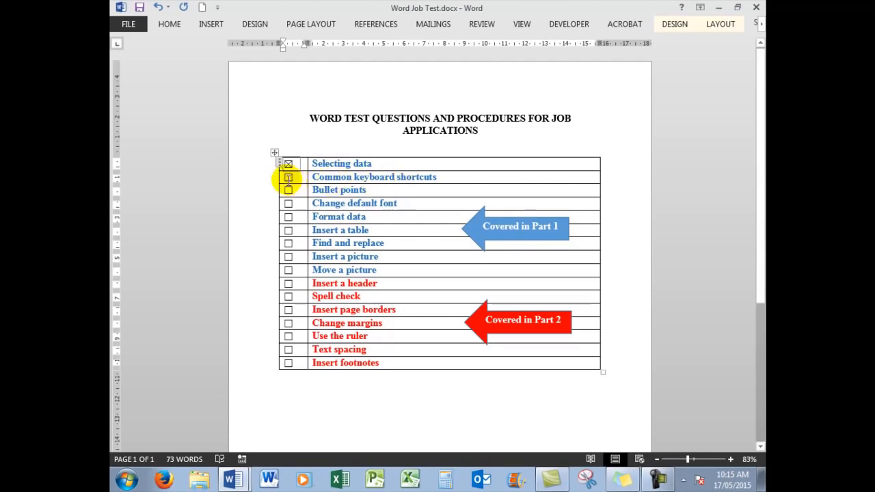
left_click(288, 176)
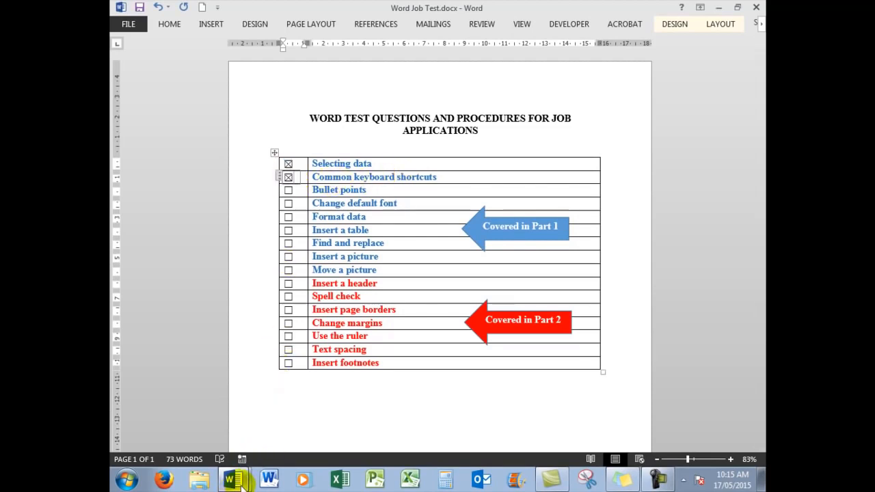
mouse_move(240, 481)
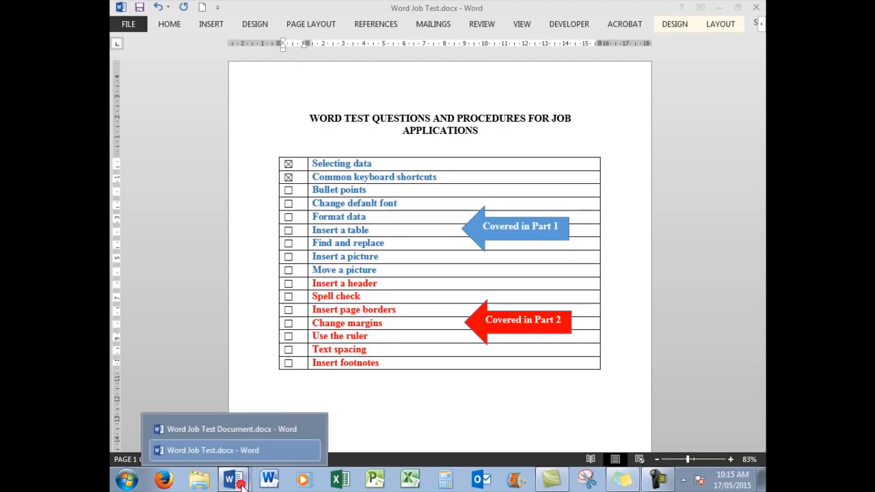
left_click(277, 429)
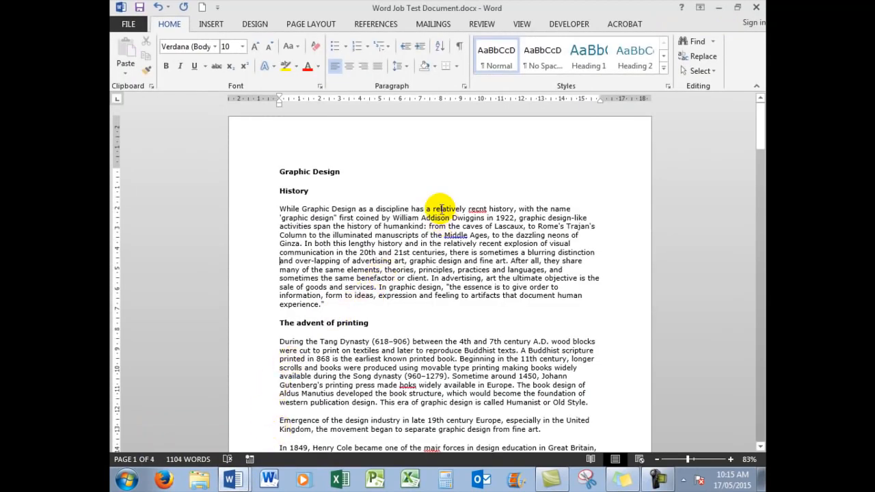
Step: Make the word "relatively" in the first line of the History paragraph bold, italic and underlined
double_click(440, 209)
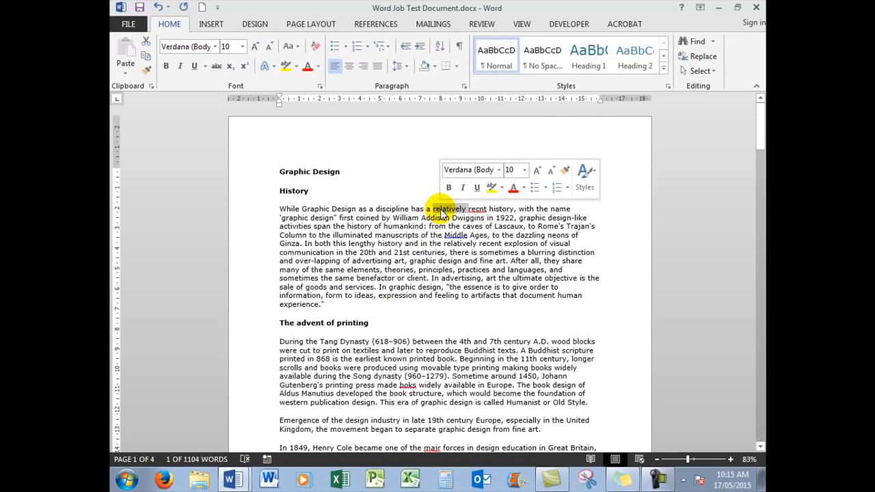
key("ctrl+b")
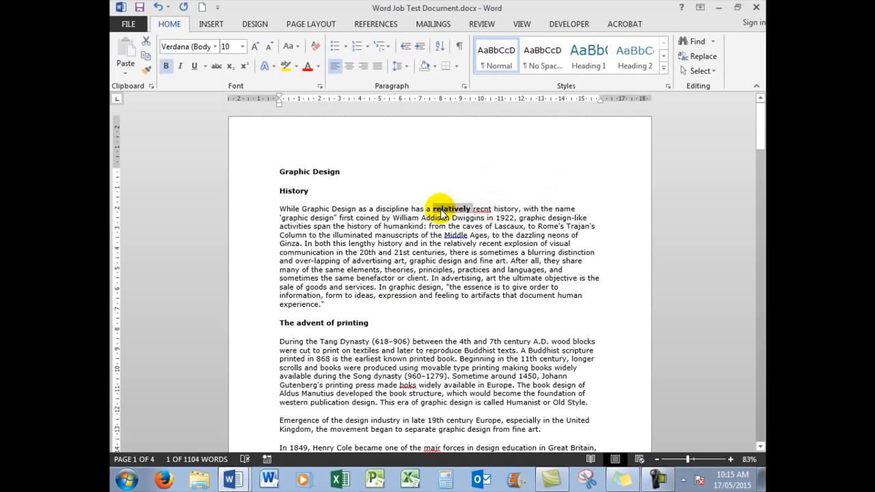
key("ctrl+i")
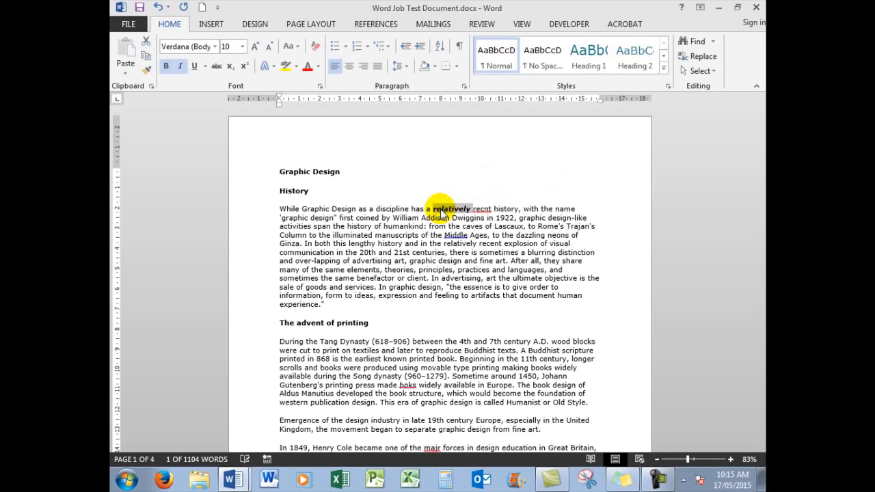
key("ctrl+u")
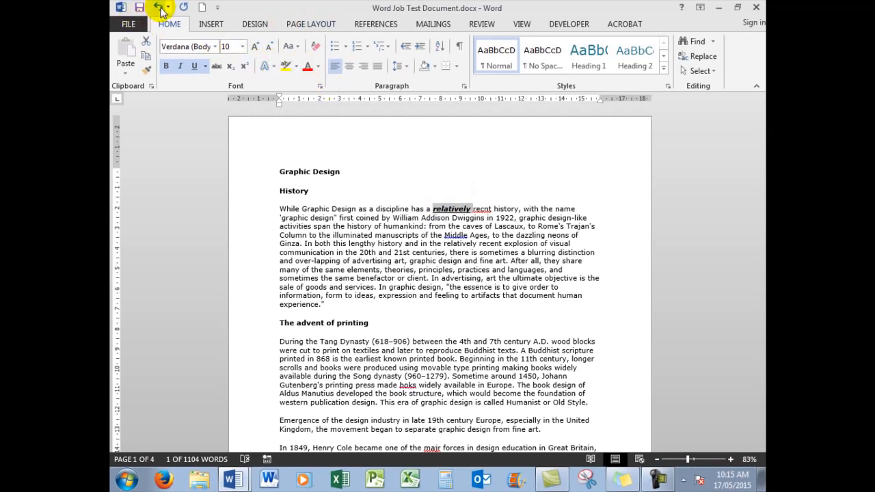
Step: Undo the bold, italic and underline formatting on the word "relatively", and clear the selection
left_click(158, 8)
left_click(159, 8)
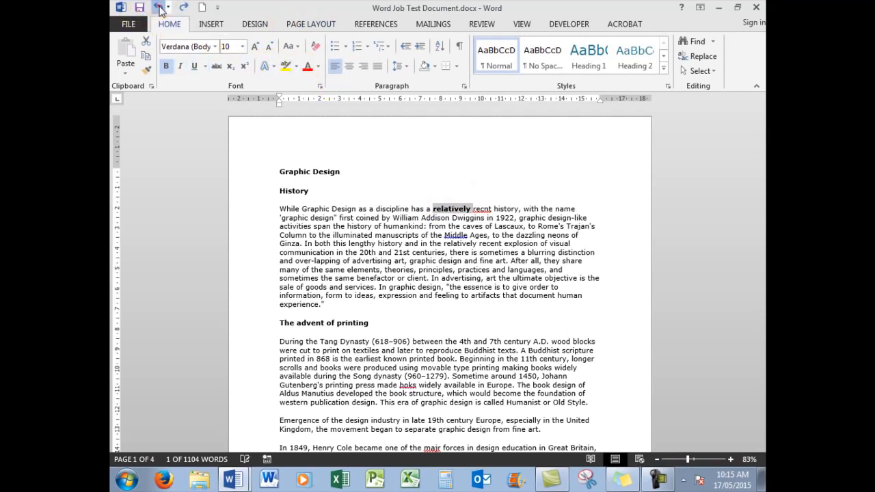
left_click(159, 8)
left_click(621, 233)
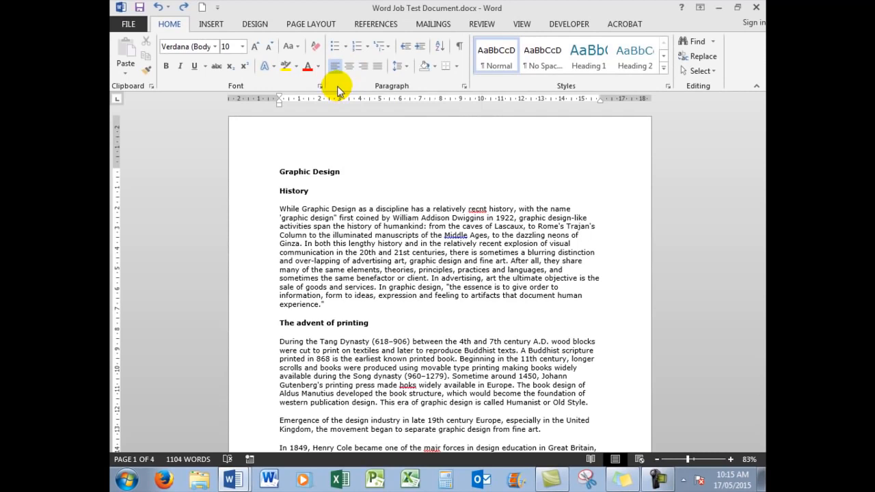
Step: Centre the paragraph below the History heading, and undo the alignment change
key("ctrl+e")
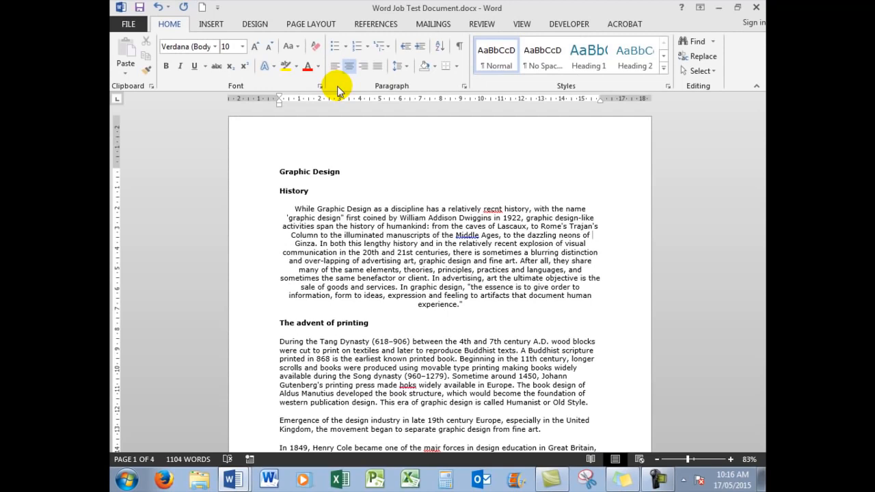
left_click(688, 209)
left_click(393, 145)
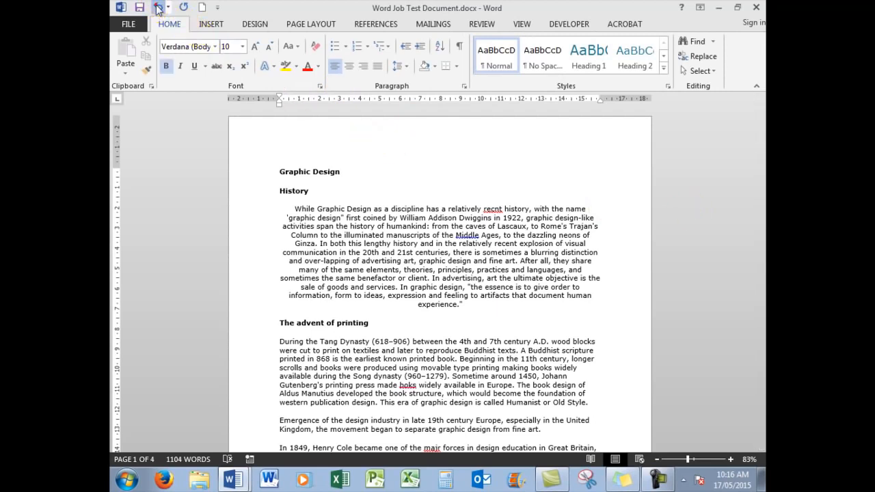
left_click(158, 8)
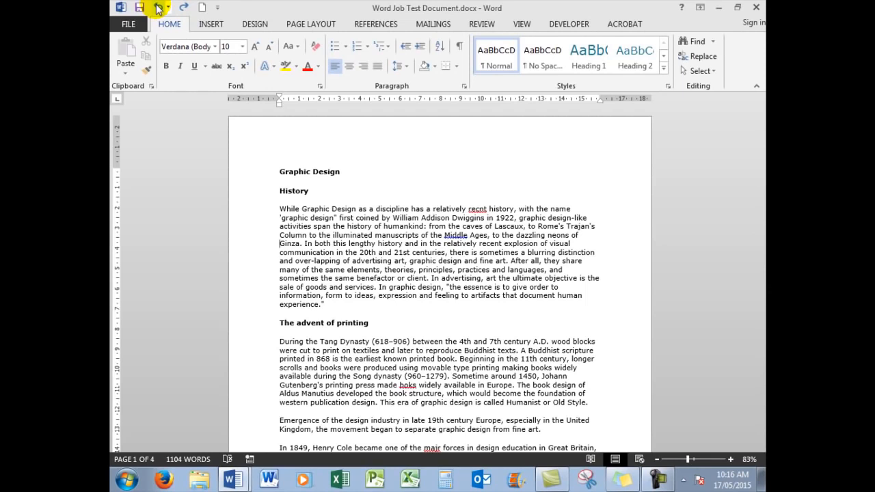
Step: Select the whole document and centre all its text, undo the centring, and clear the selection
key("ctrl+a")
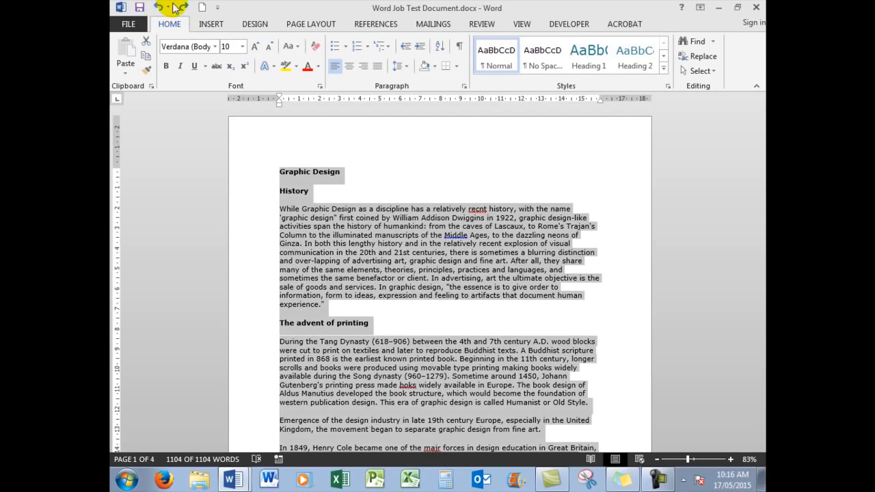
left_click(179, 6)
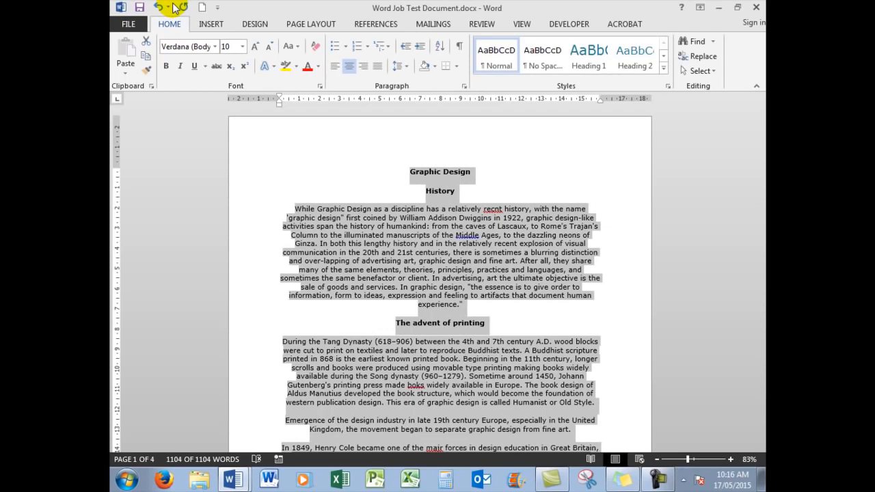
key("ctrl+z")
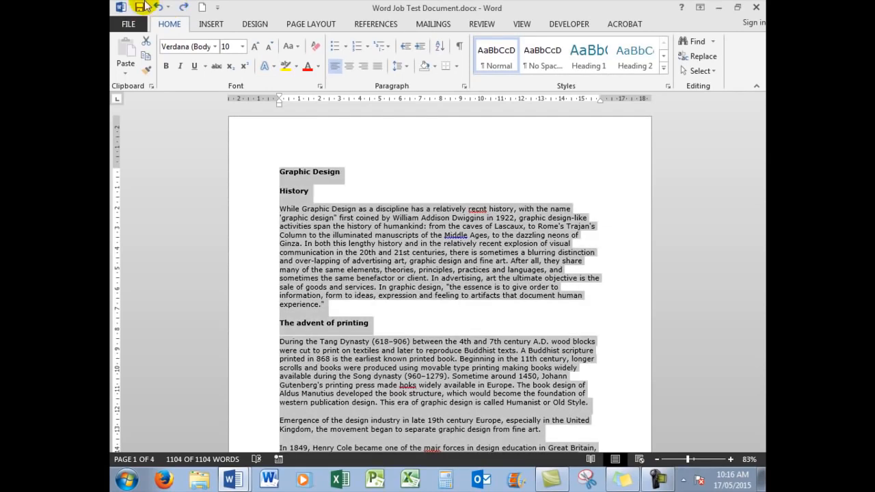
left_click(647, 181)
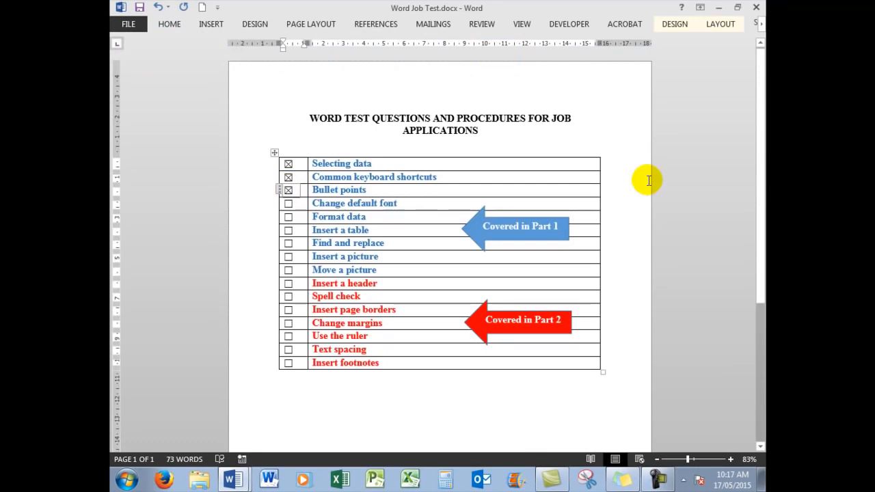
Step: In Word Job Test Document.docx, apply solid round bullets from the History paragraph through the Tang Dynasty paragraph, undo them and clear the selection
mouse_move(245, 478)
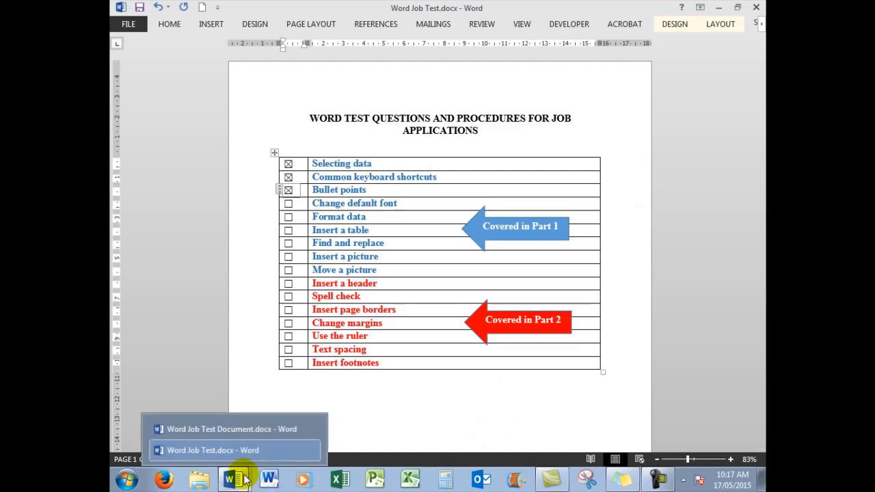
left_click(235, 430)
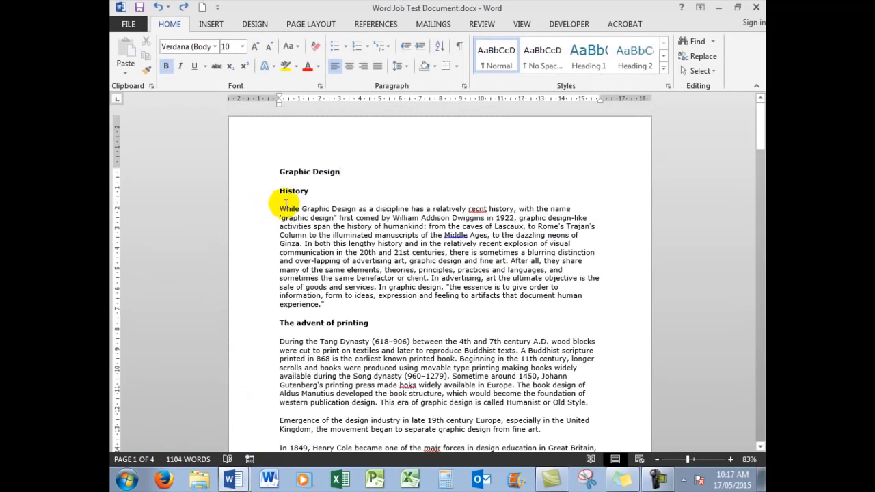
triple_click(367, 243)
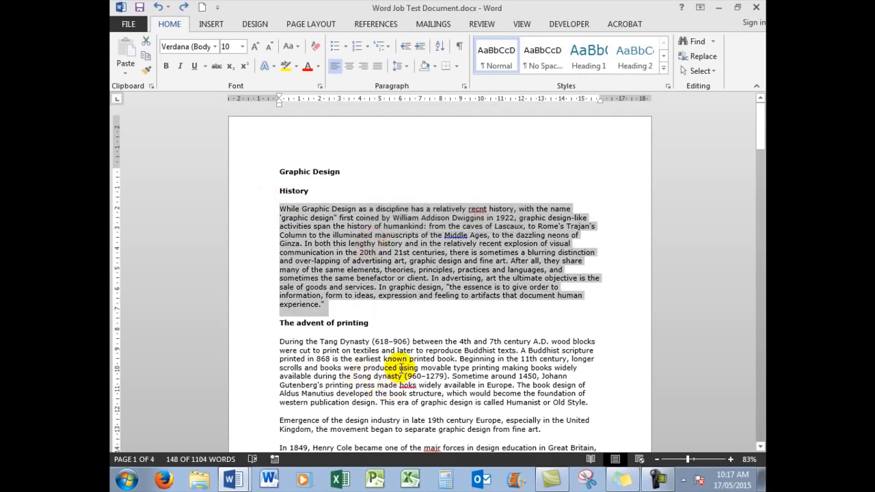
left_click(401, 369, "shift")
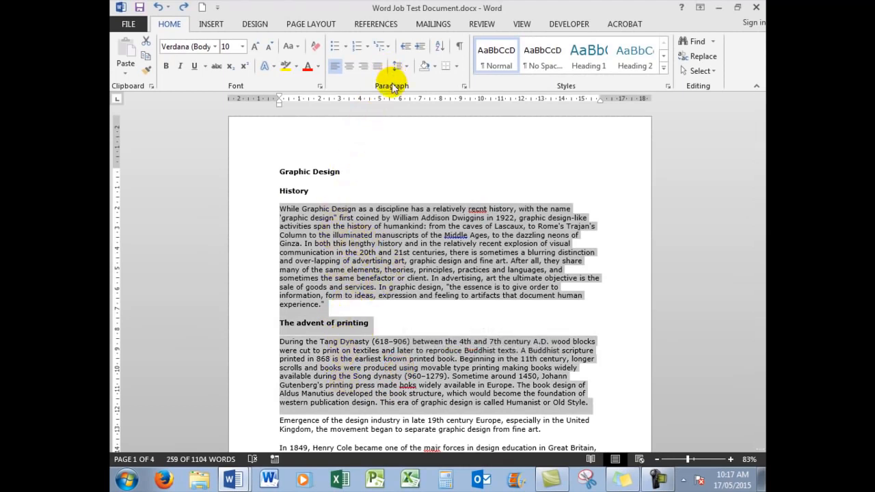
left_click(344, 46)
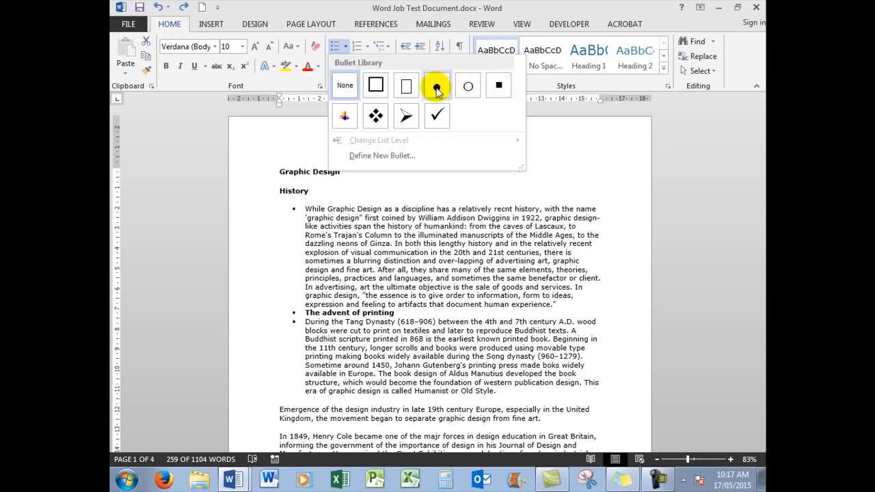
left_click(437, 88)
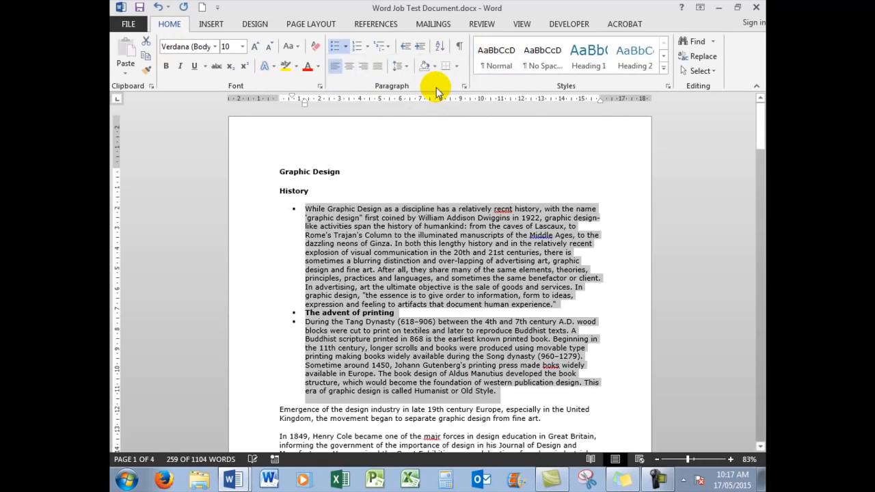
left_click(630, 296)
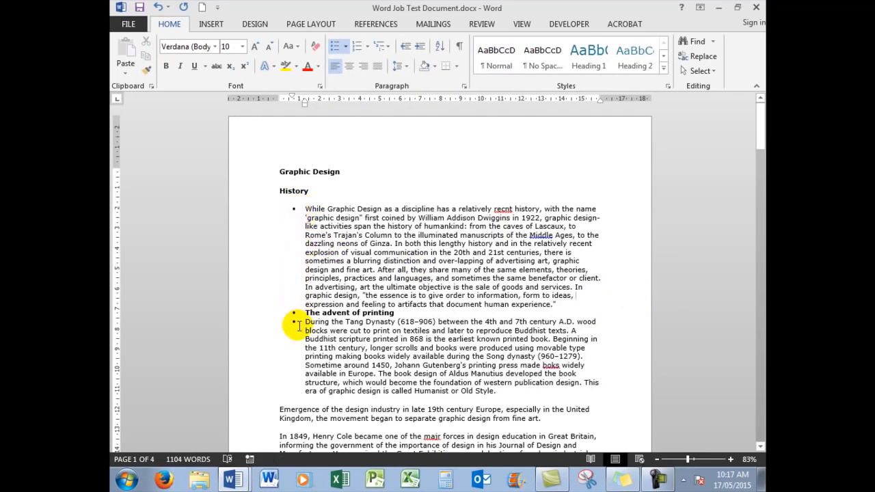
key("ctrl+z")
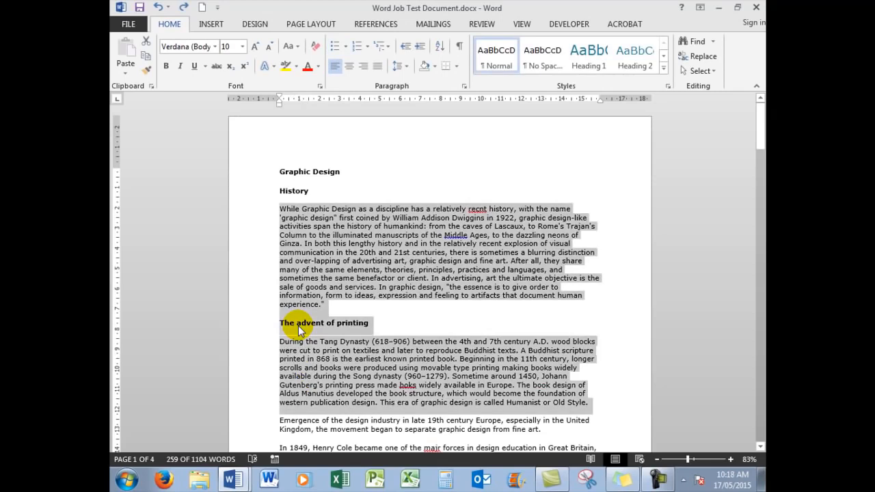
left_click(647, 294)
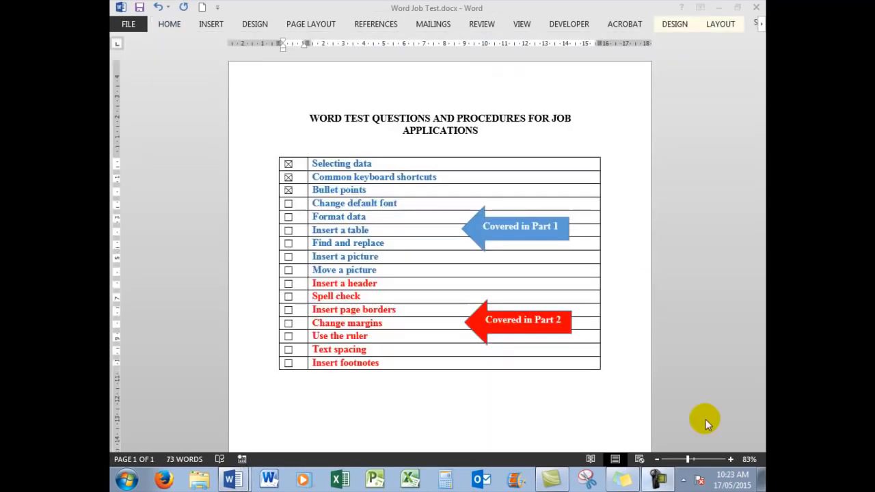
Step: Tick the Change default font and Format data checkboxes in the Word Job Test.docx checklist, and return to Word Job Test Document.docx
left_click(287, 191)
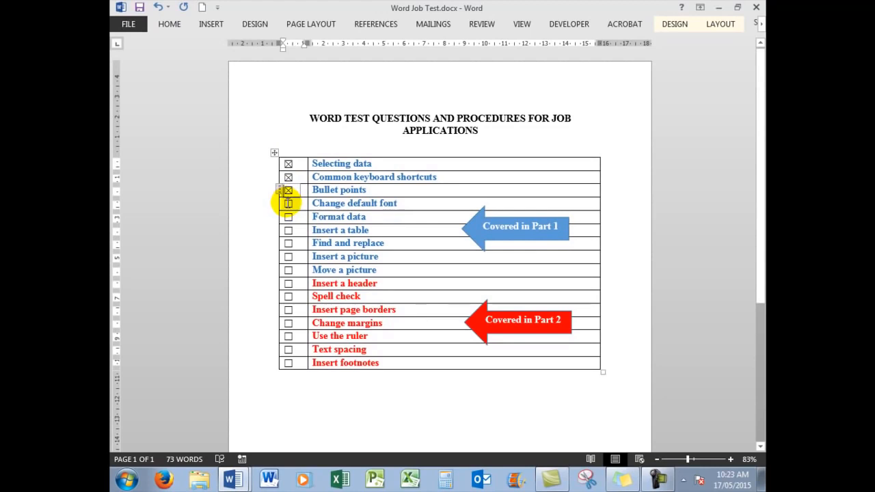
left_click(288, 203)
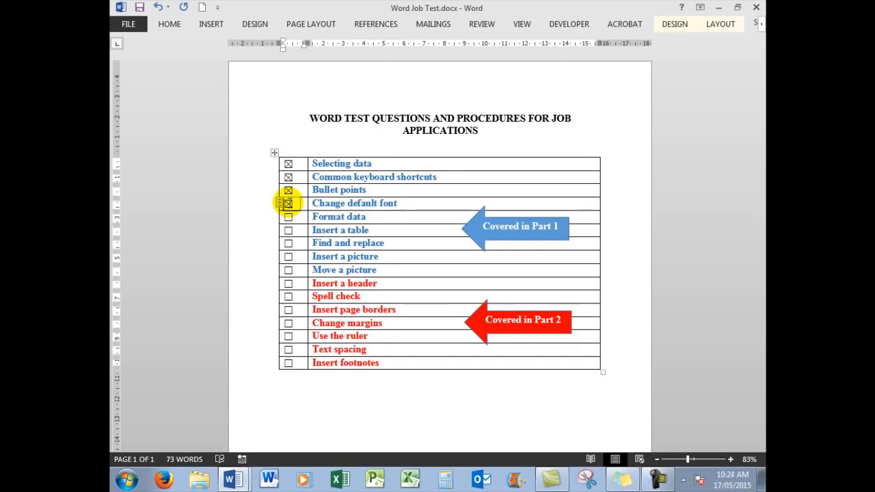
left_click(288, 217)
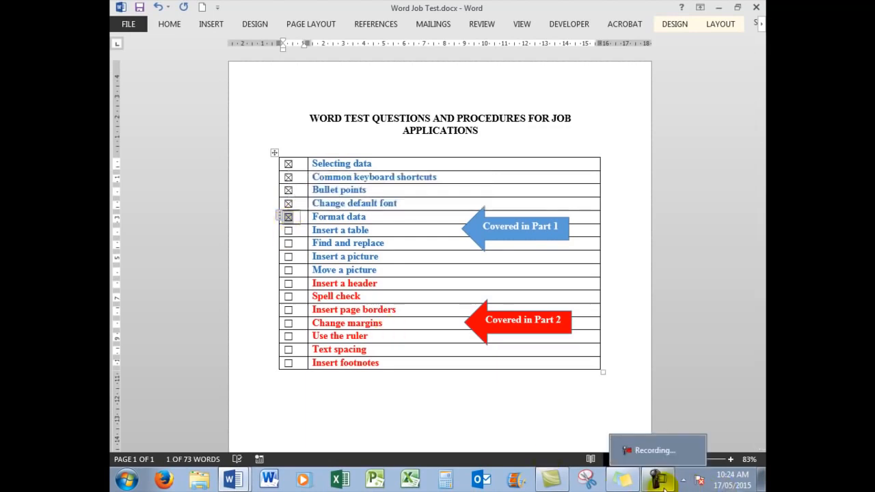
mouse_move(266, 484)
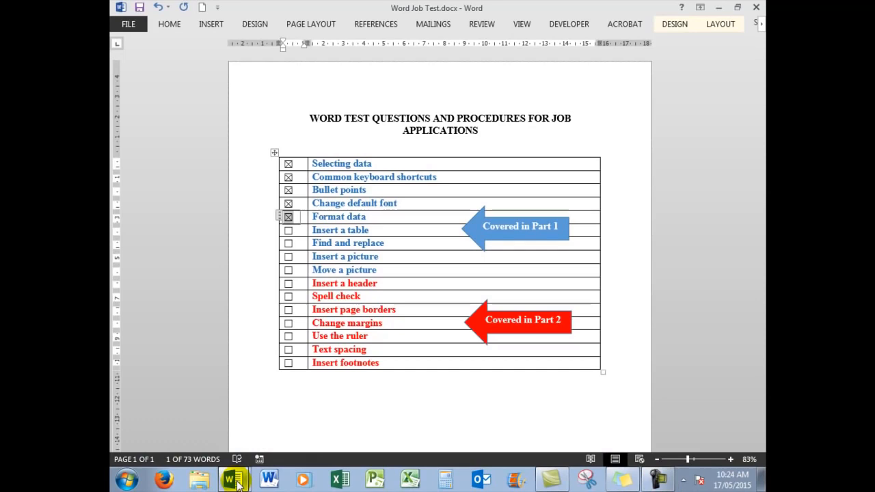
left_click(236, 483)
left_click(231, 429)
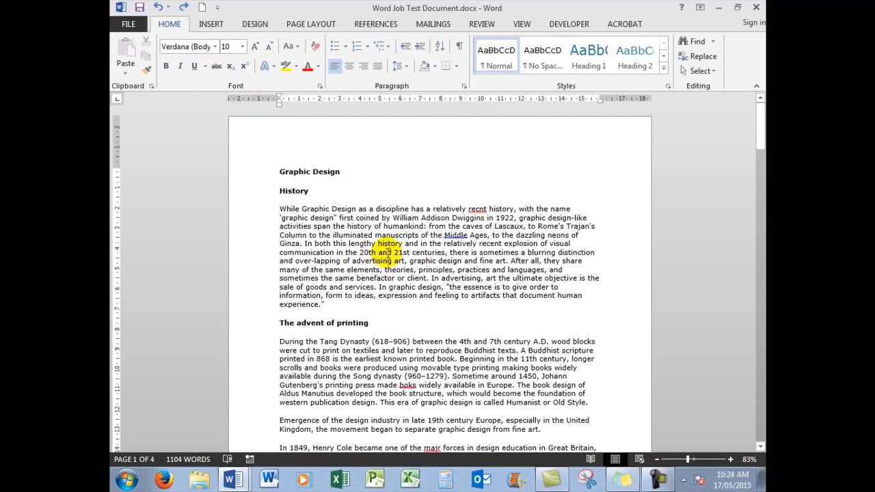
Step: Set the paragraph below the History heading to the Algerian font and colour its text red
triple_click(388, 252)
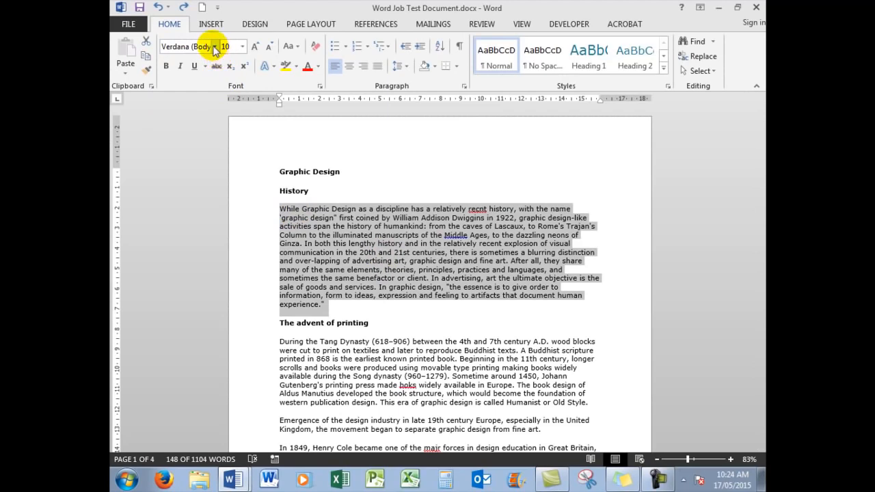
left_click(214, 48)
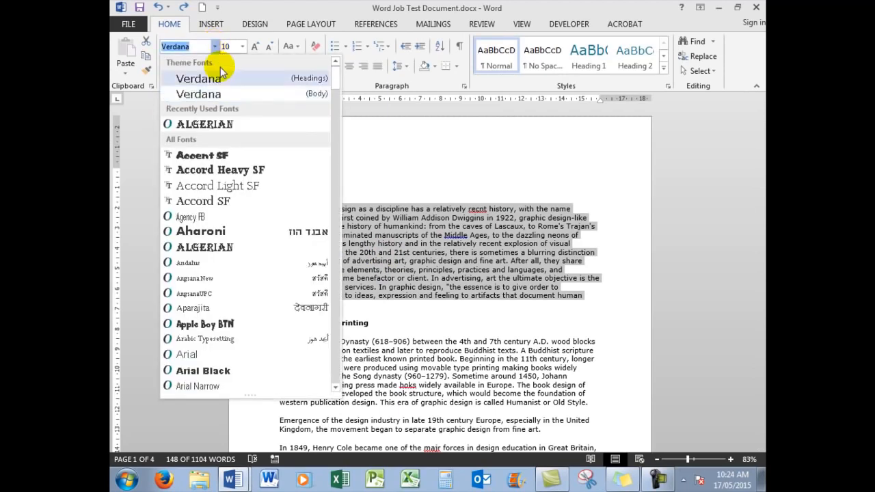
left_click(205, 125)
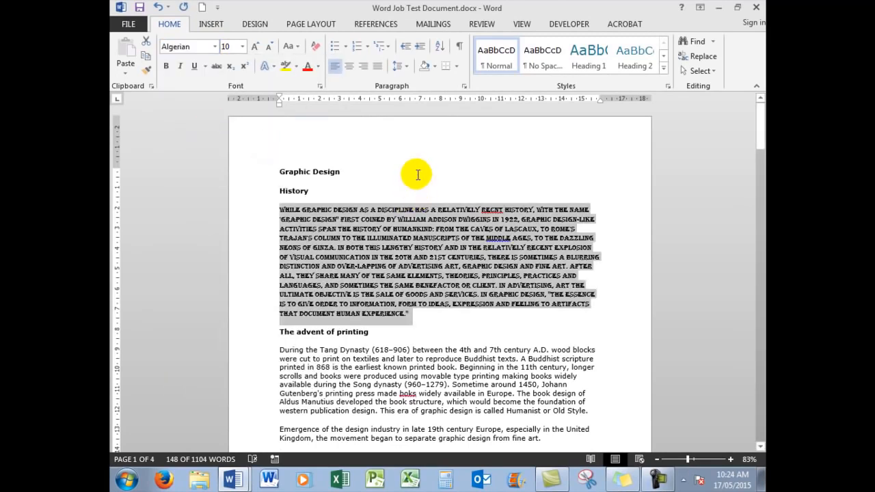
left_click(307, 66)
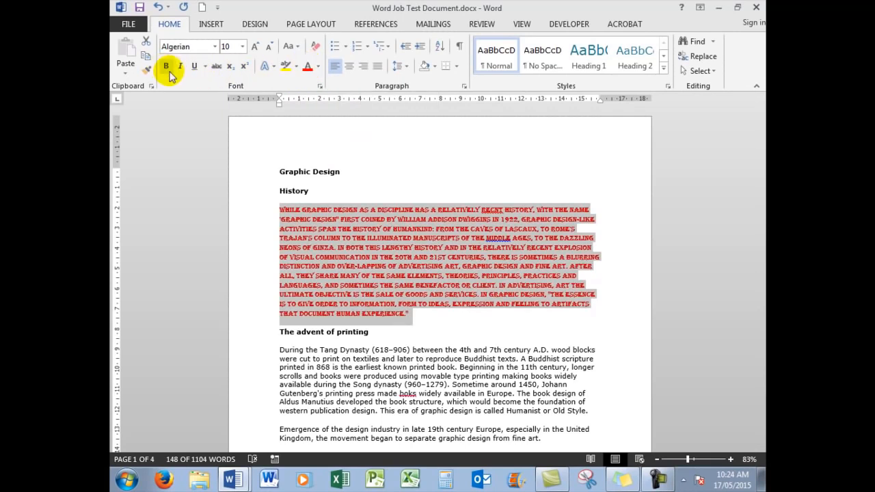
Step: Change the red History paragraph's font to Arial, and clear the selection
left_click(215, 46)
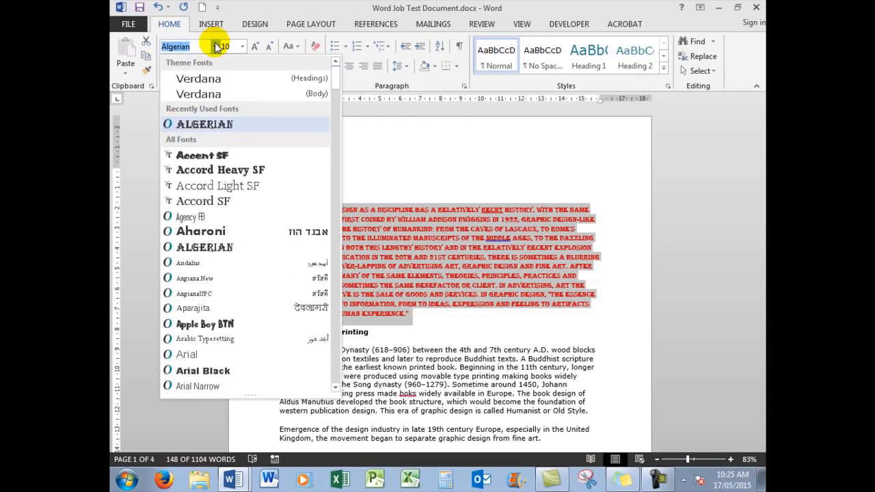
left_click(218, 354)
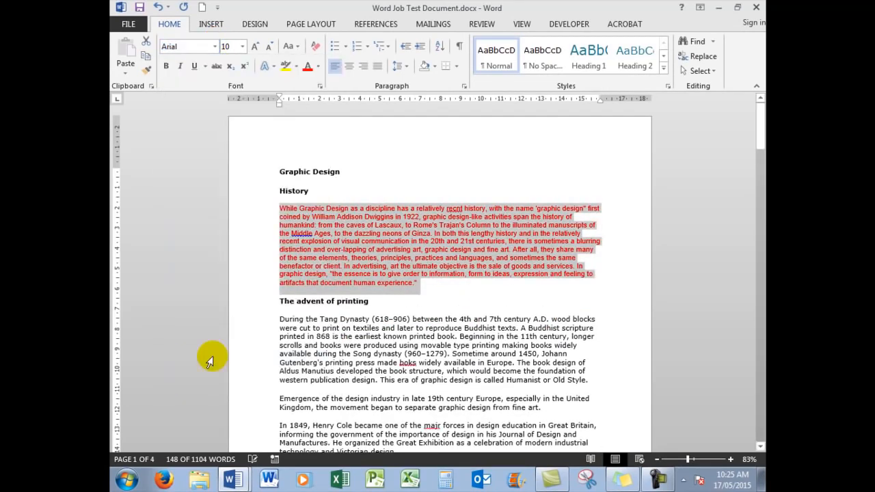
left_click(487, 163)
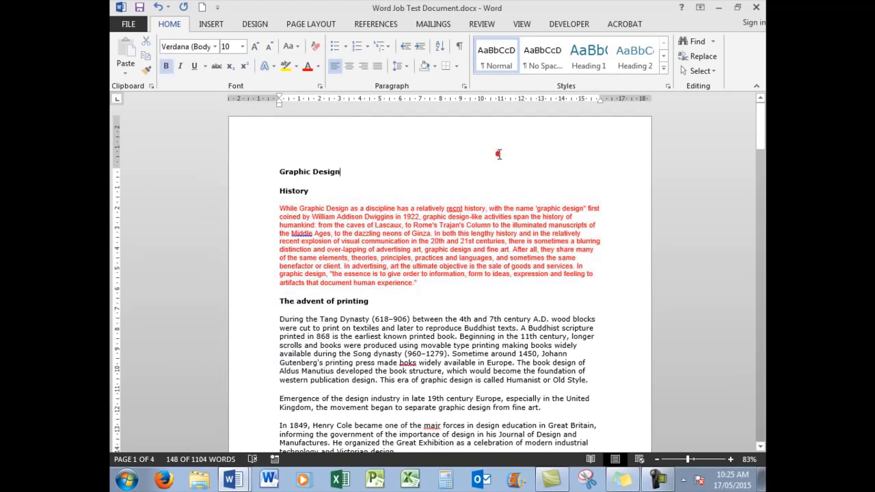
Step: Change the case of the red History paragraph first to UPPERCASE and finally to Capitalize Each Word
triple_click(350, 233)
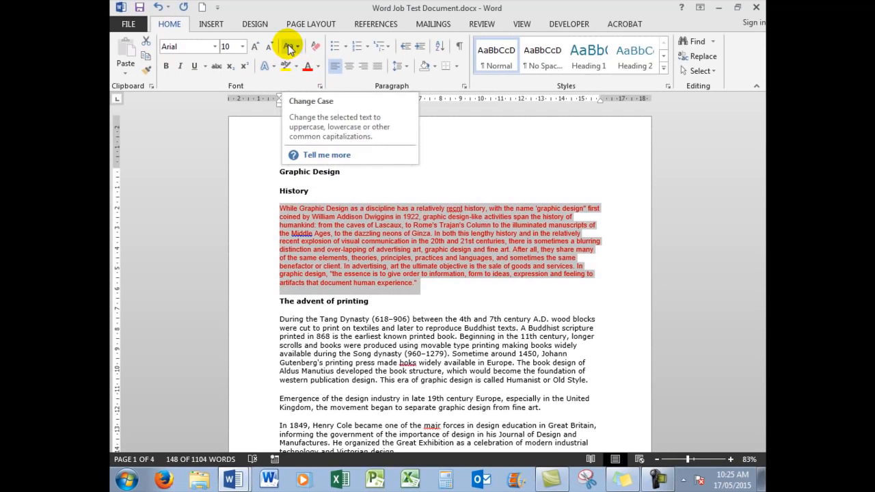
left_click(299, 48)
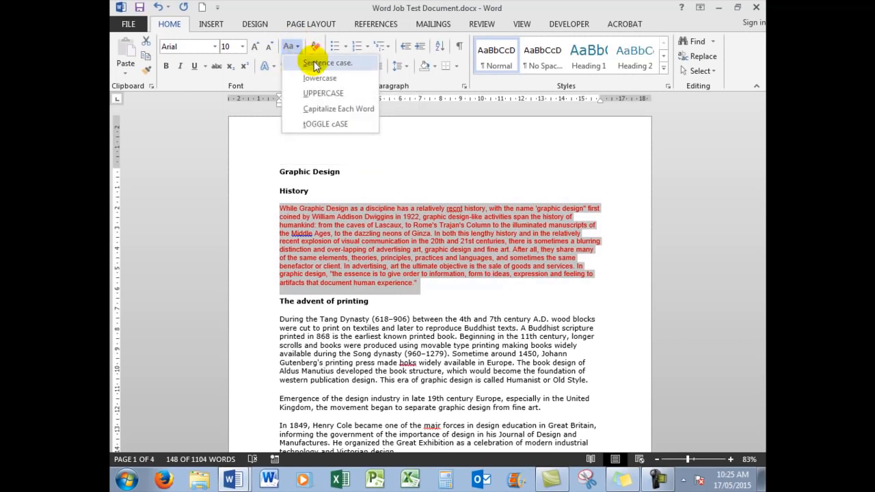
left_click(321, 94)
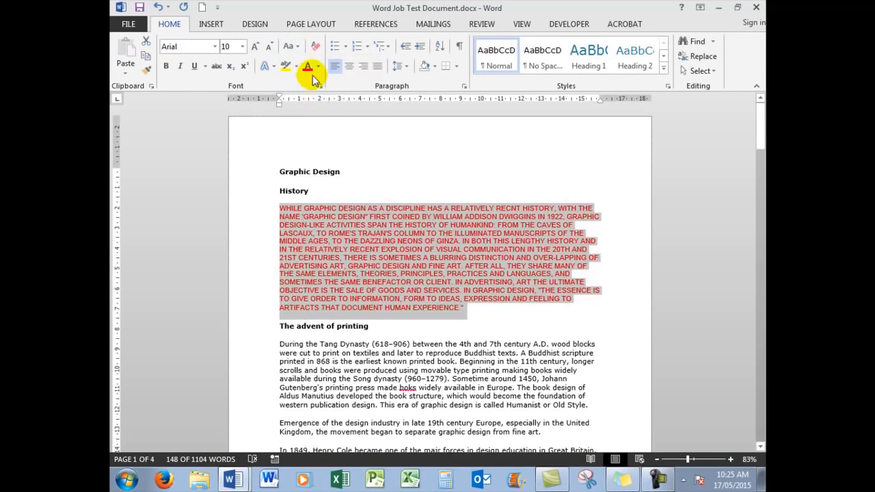
left_click(299, 48)
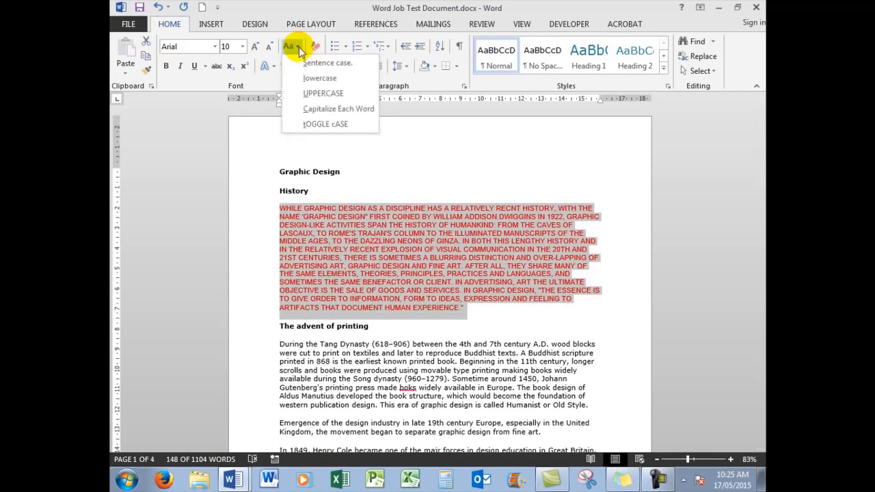
left_click(331, 111)
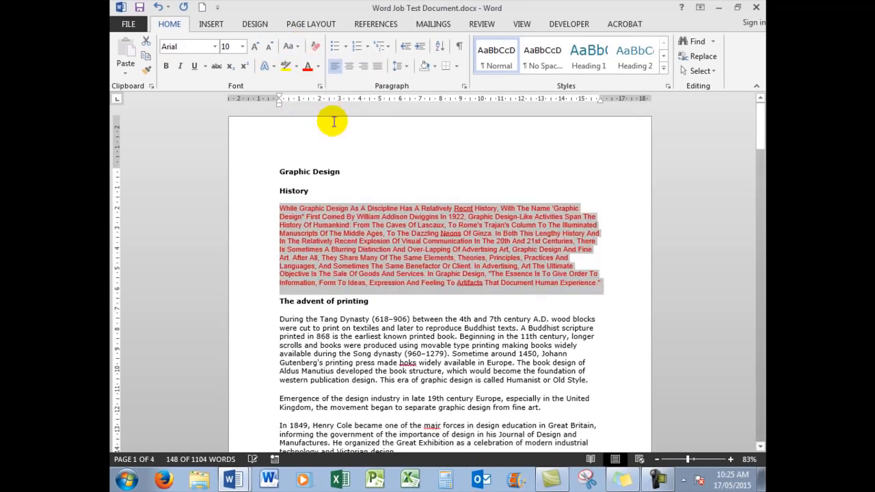
Step: Change the case of the red History paragraph to Sentence case
left_click(296, 46)
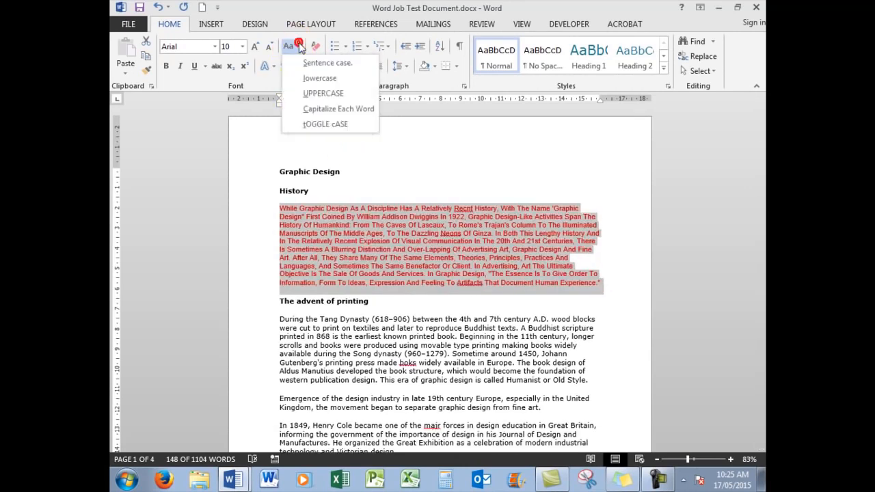
left_click(311, 66)
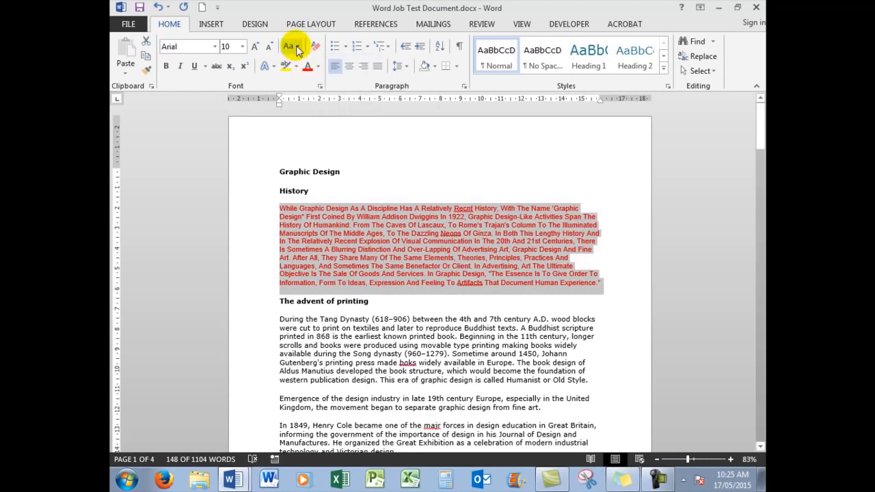
left_click(296, 46)
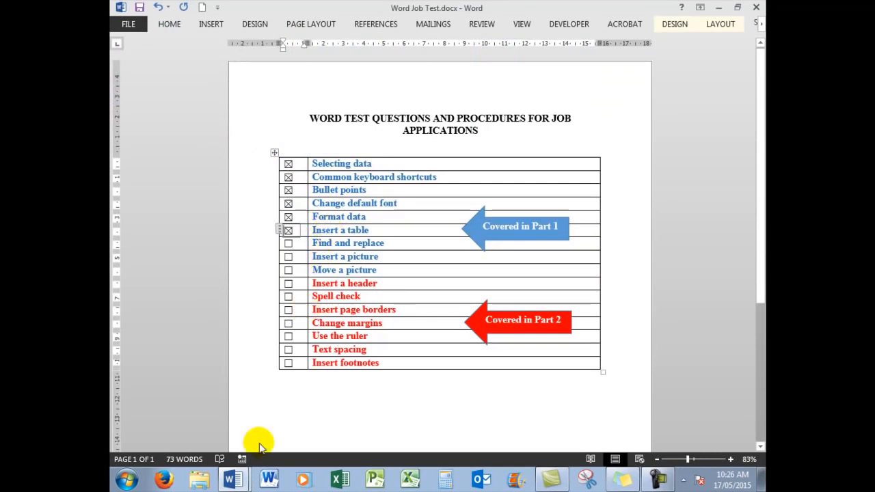
Step: Switch to Word Job Test Document.docx and place the cursor on the blank page at the end of the document
left_click(233, 479)
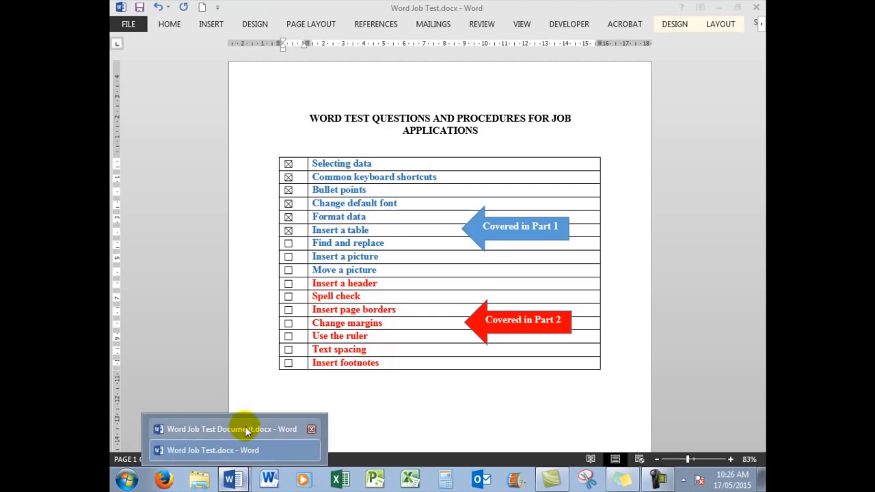
left_click(243, 429)
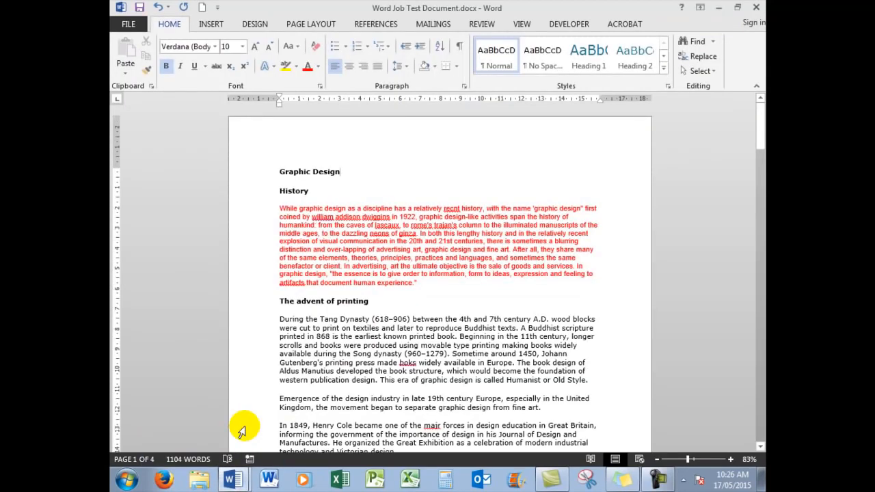
key("ctrl+End")
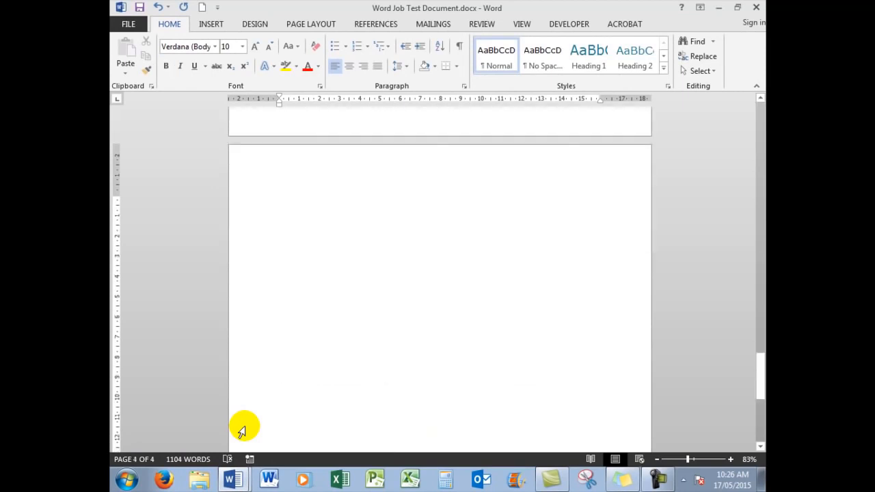
scroll(240, 432, "up", 1)
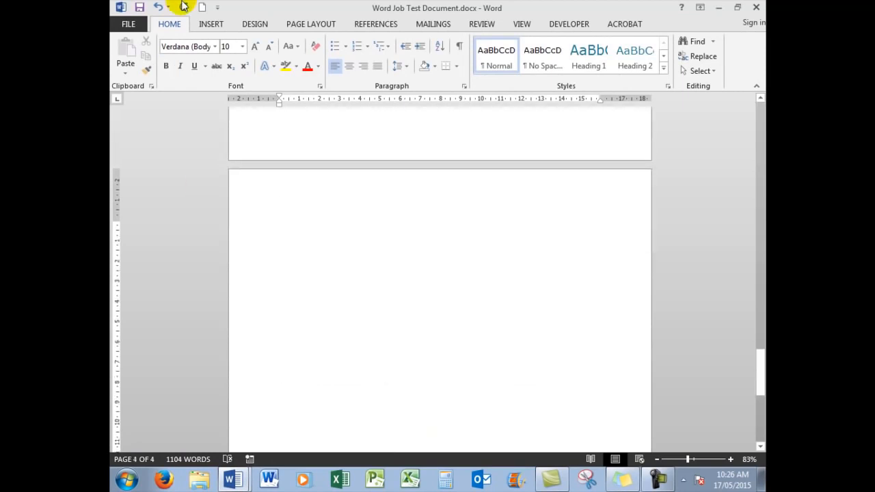
Step: Examine the column, row and AutoFit options for inserting a table, and close them without inserting anything
left_click(211, 26)
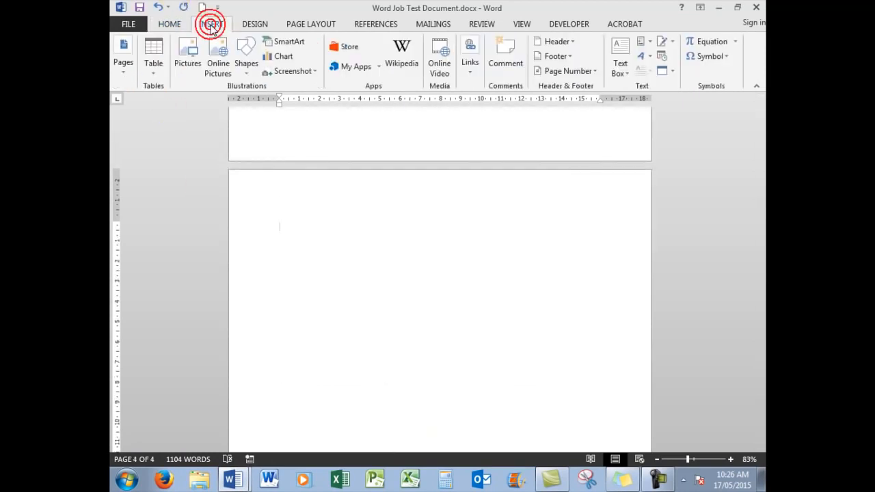
left_click(154, 48)
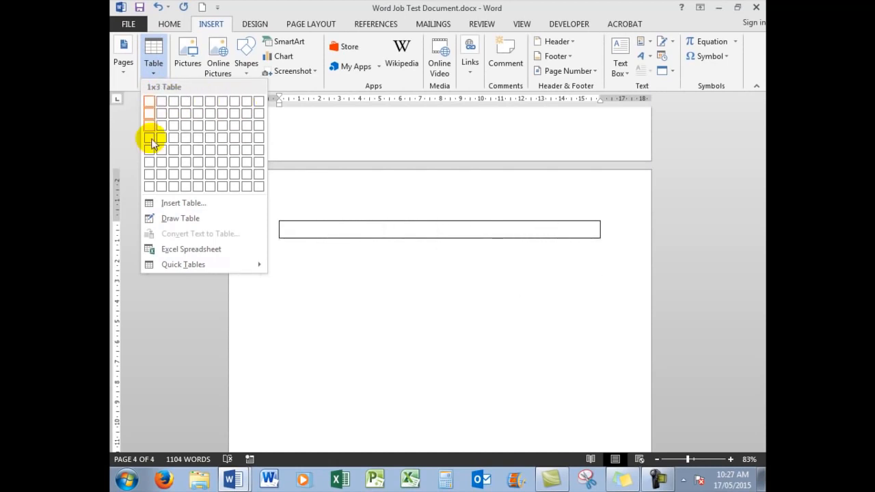
left_click(172, 205)
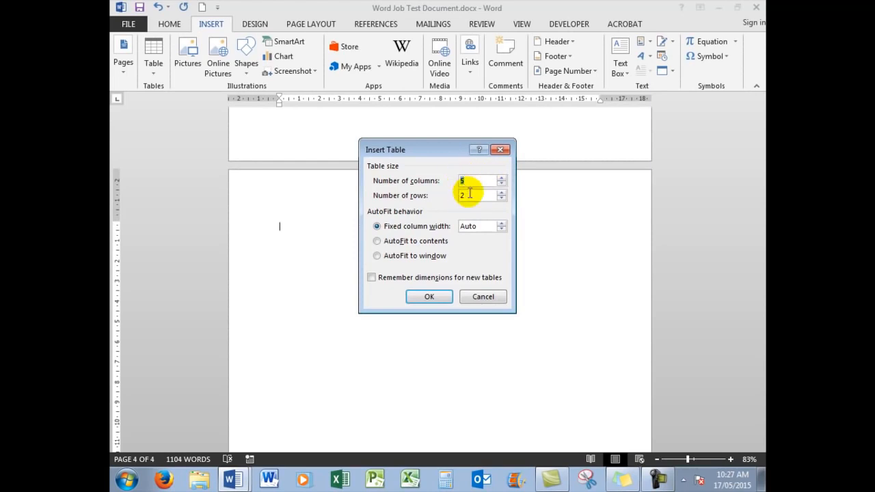
left_click(485, 298)
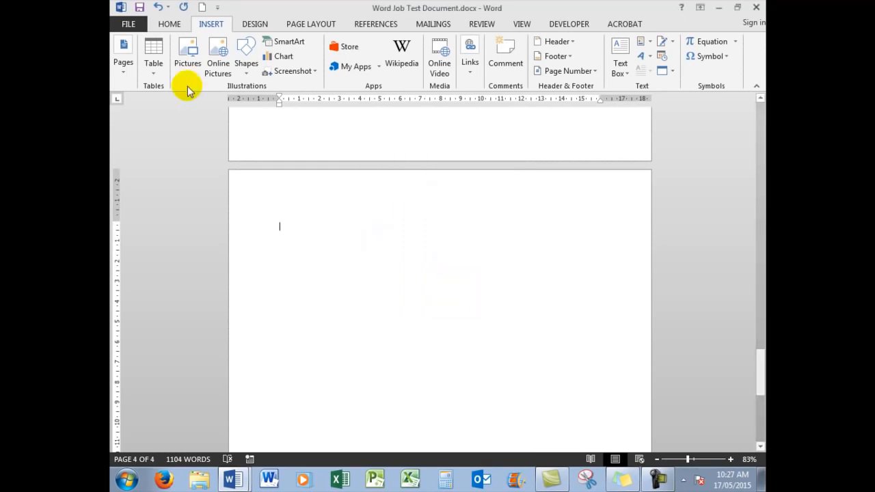
Step: Draw a single-cell table about 9.27 cm wide and 1.78 cm high on the blank last page, and delete it
left_click(154, 64)
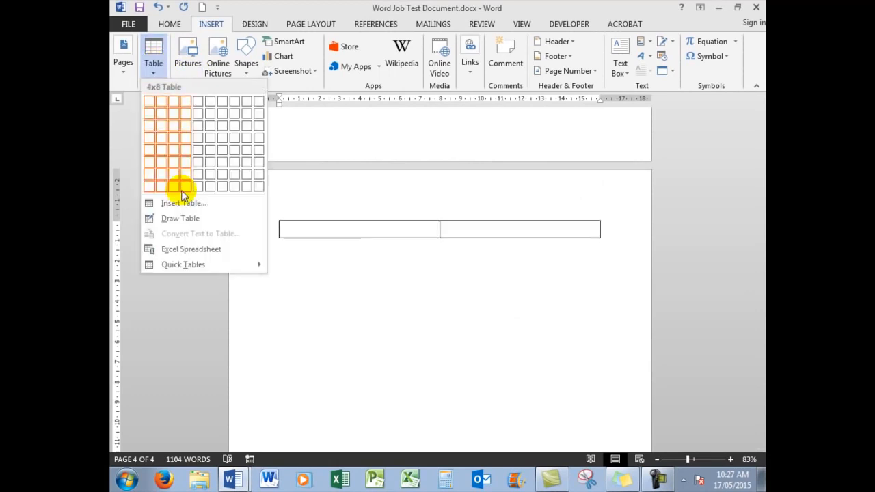
left_click(176, 218)
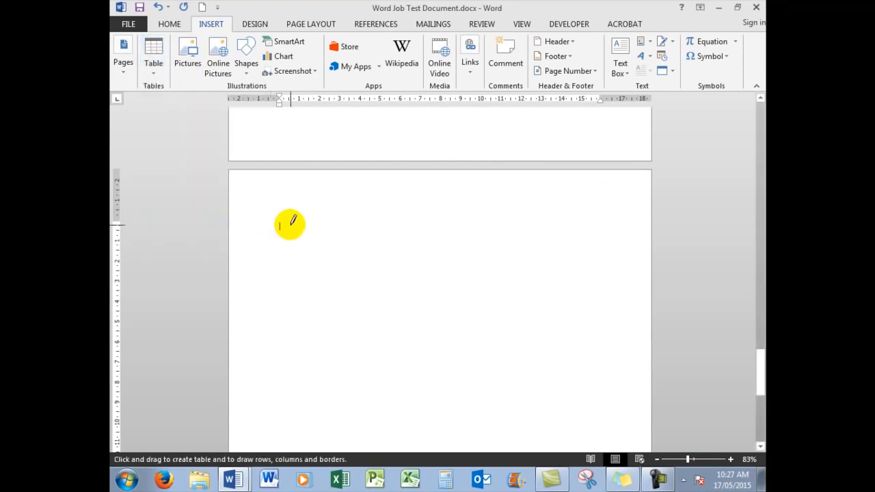
mouse_move(291, 223)
left_mouse_down()
mouse_move(347, 225)
mouse_move(484, 266)
mouse_move(477, 256)
left_mouse_up()
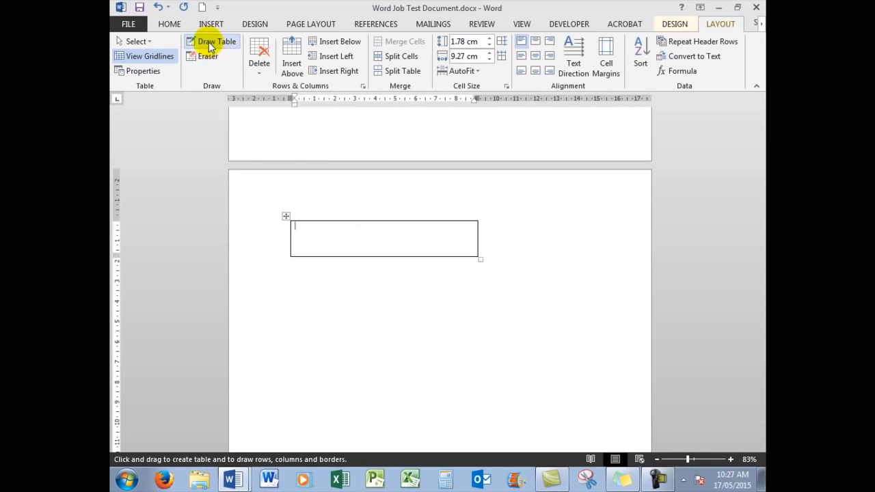
left_click(286, 216)
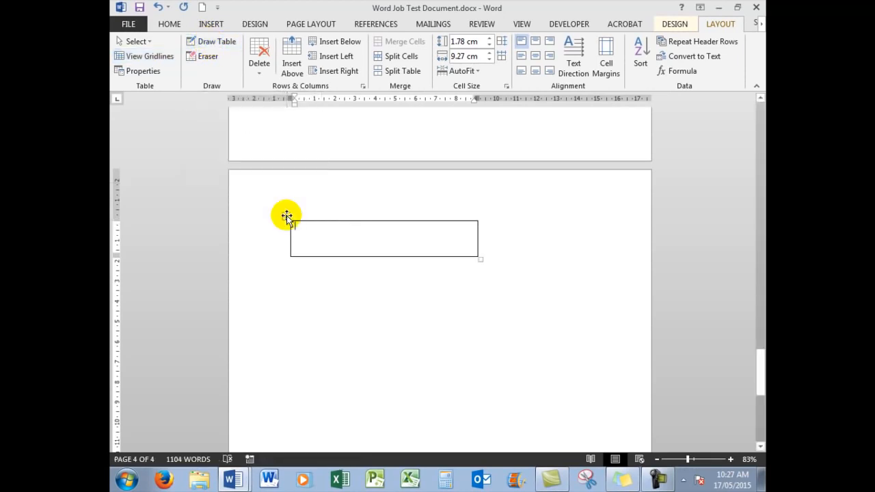
left_click(286, 215)
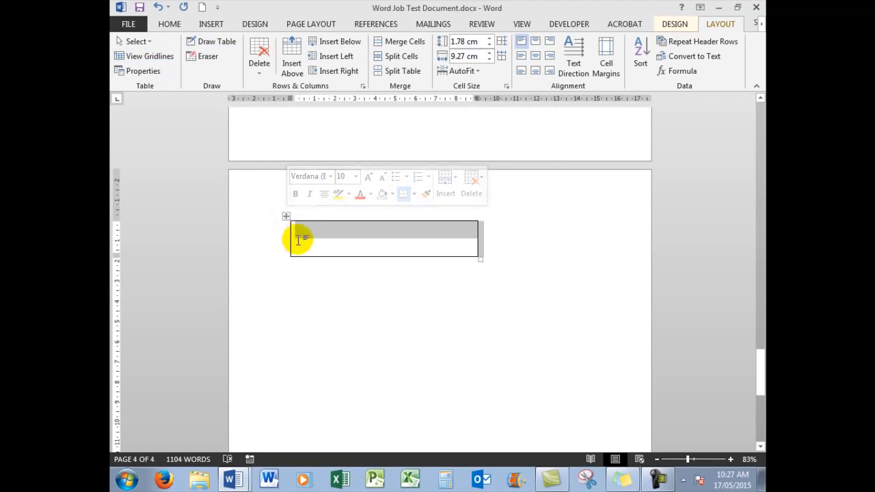
key("BackSpace")
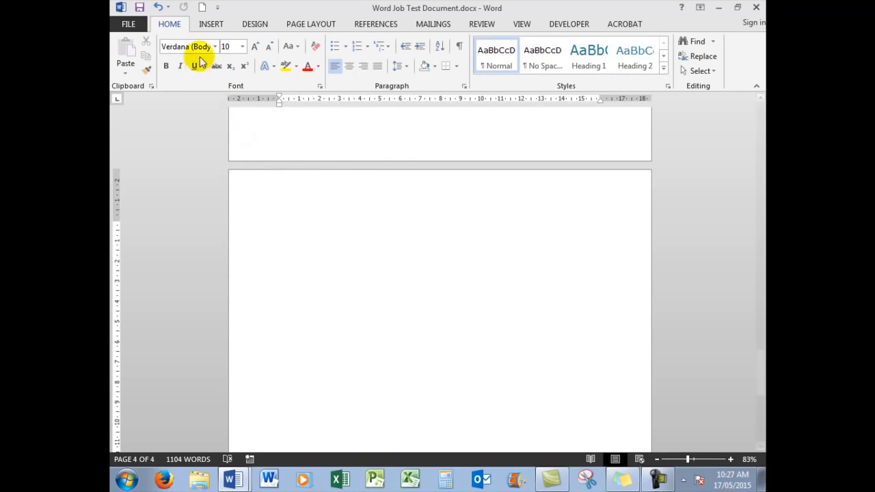
Step: Insert a table of five columns and four rows on the blank last page
left_click(211, 24)
left_click(153, 52)
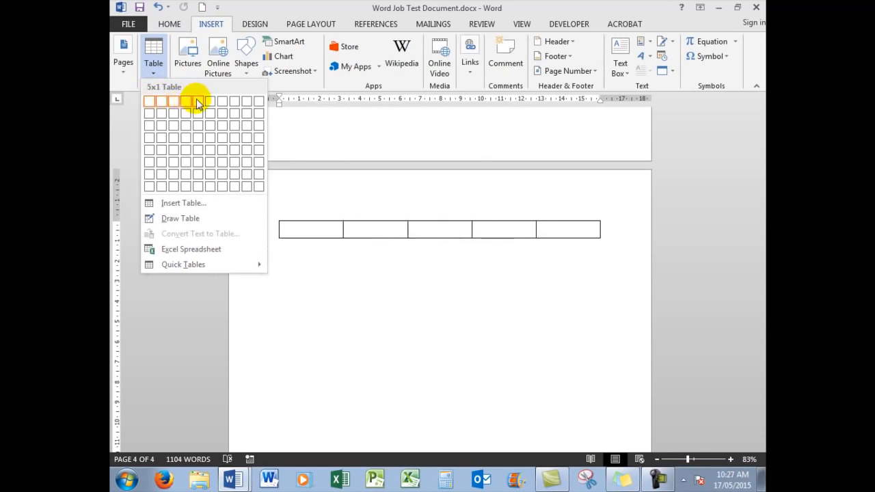
left_click(197, 138)
left_click(446, 382)
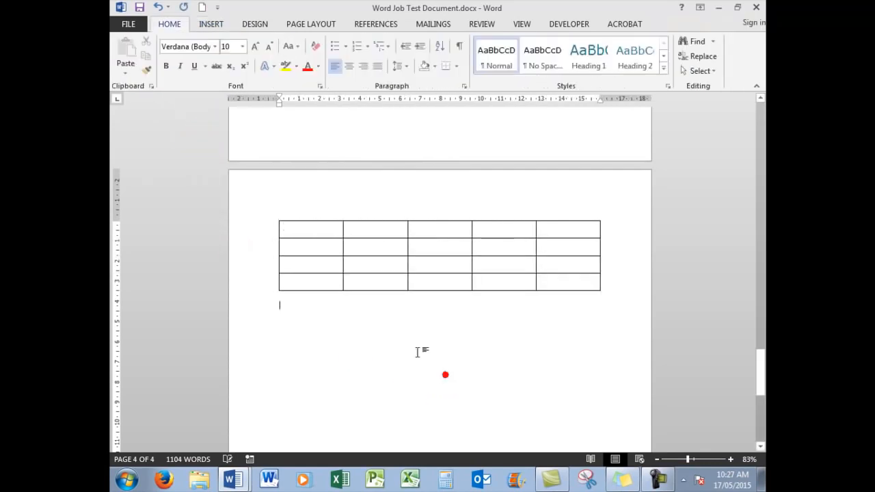
Step: Enter the headings Name and Address in the first two cells of the table's first row
left_click(300, 228)
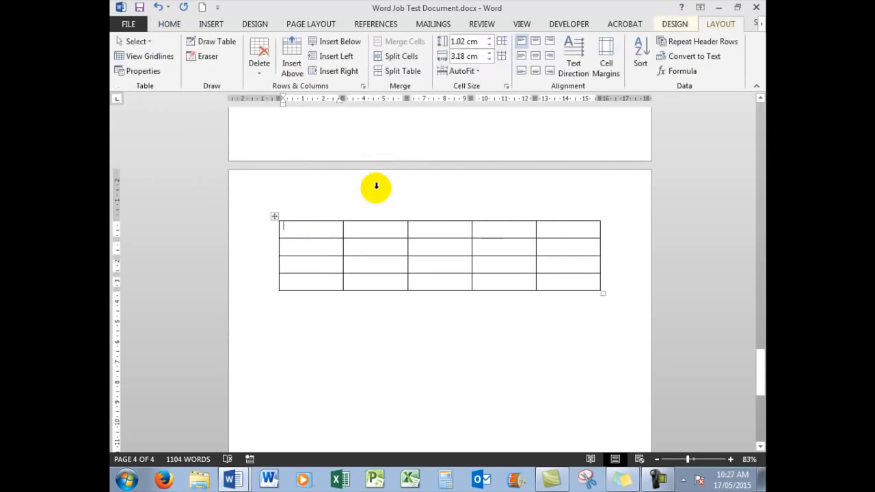
type("Name")
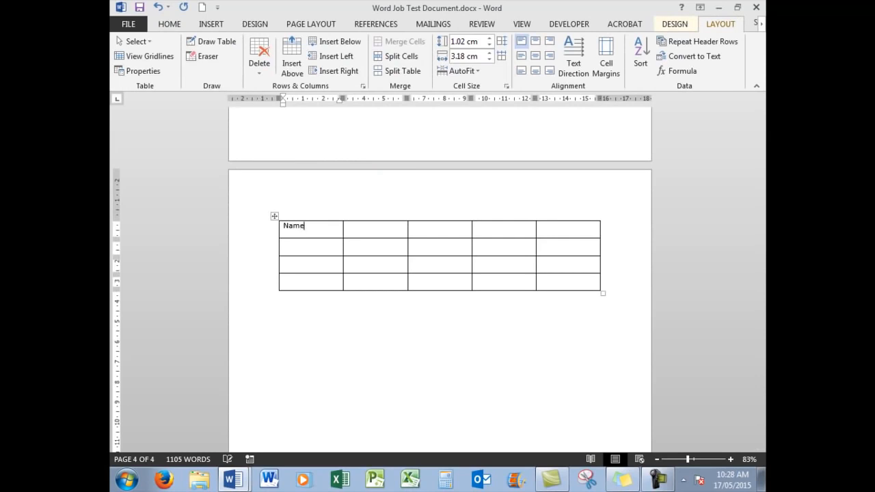
left_click(377, 228)
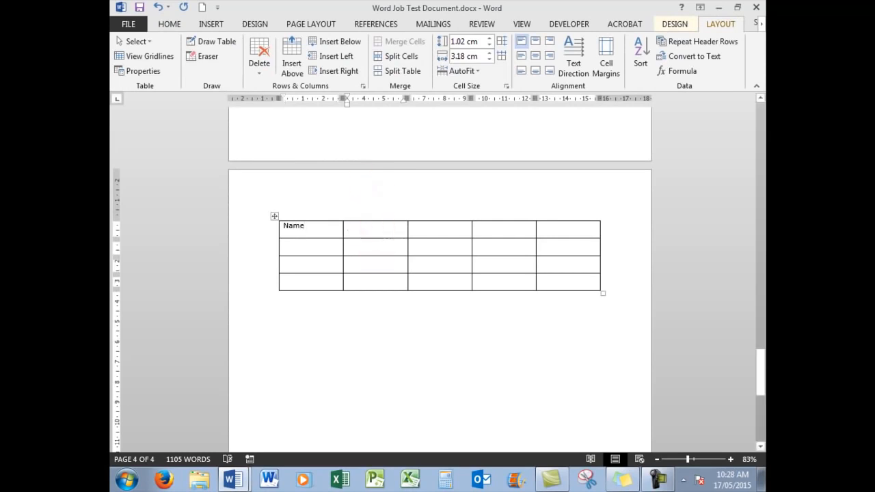
type("Address")
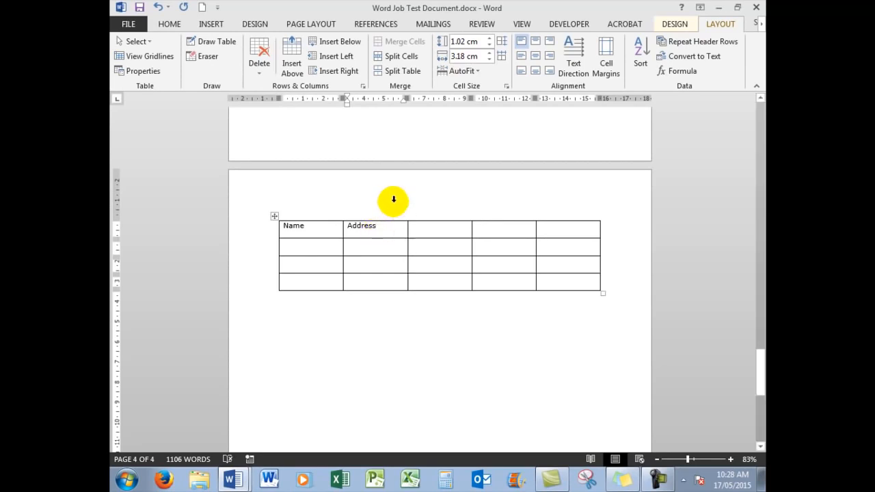
Step: Step through the table's cells to the last one and add a new row at the end of the table
key("Tab")
key("Tab")
key("Tab")
key("Tab")
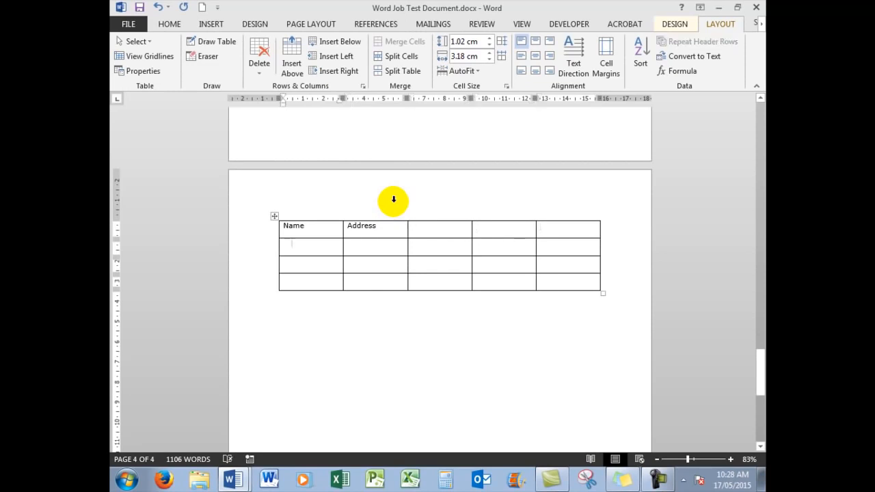
key("Tab")
key("Tab")
key("Tab")
key("Tab")
left_click(555, 282)
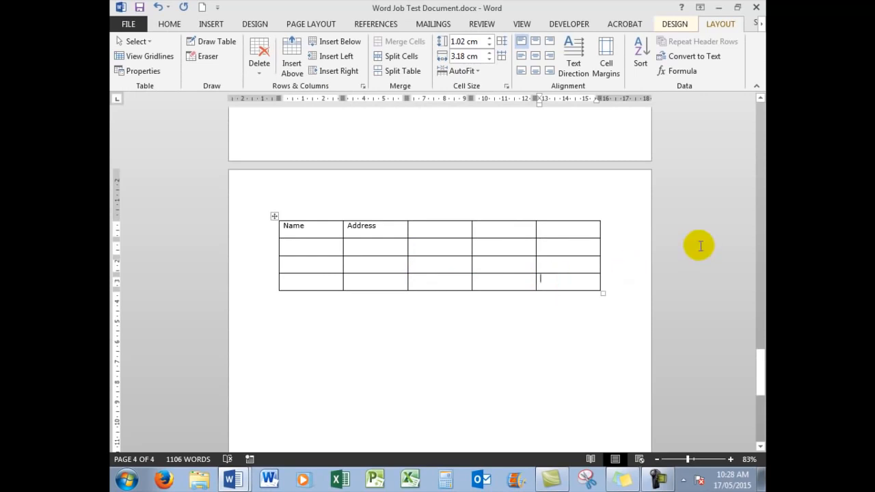
key("Tab")
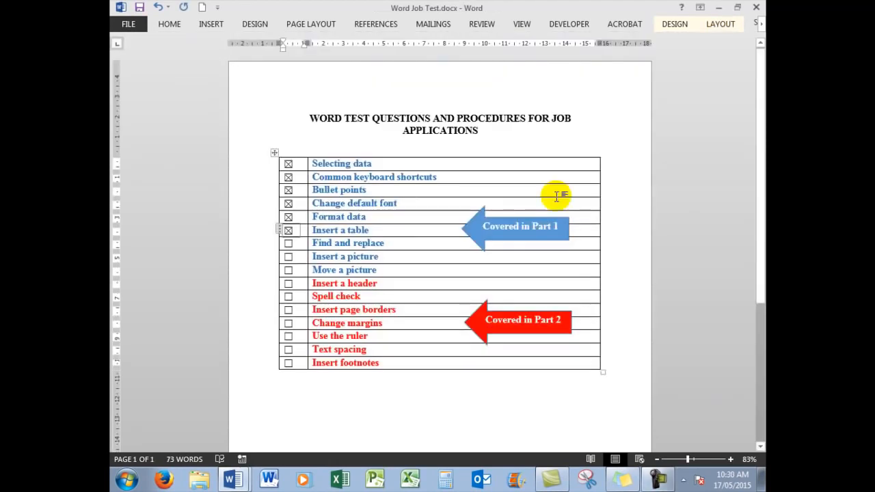
Step: Tick the Find and replace checkbox in the Word Job Test.docx checklist, and return to Word Job Test Document.docx
left_click(287, 243)
mouse_move(247, 483)
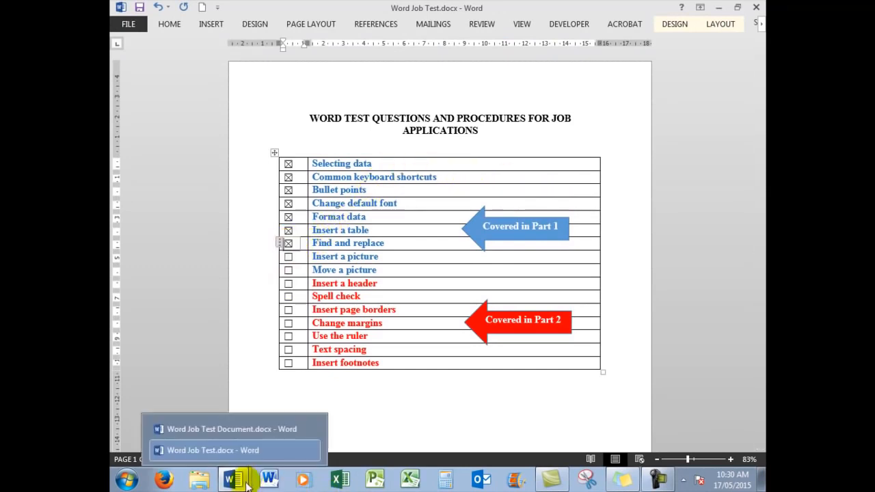
left_click(233, 429)
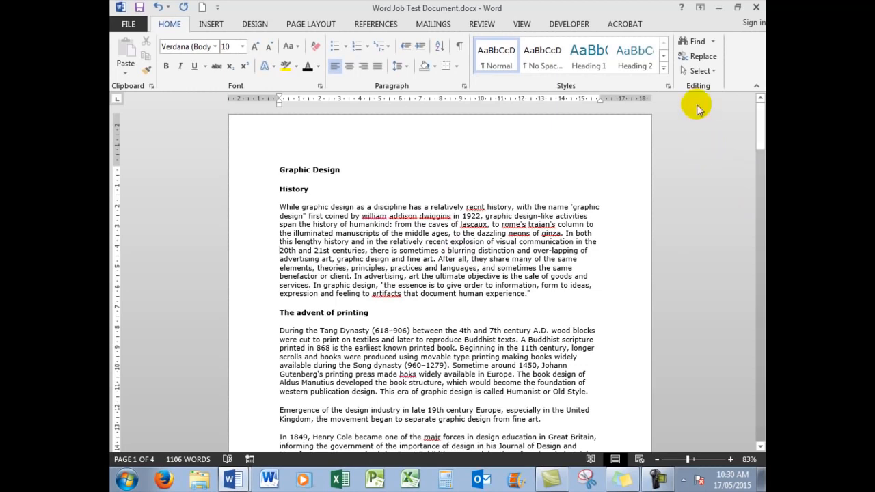
Step: Find the word "blurring" in the document and replace it with "blur"
left_click(714, 43)
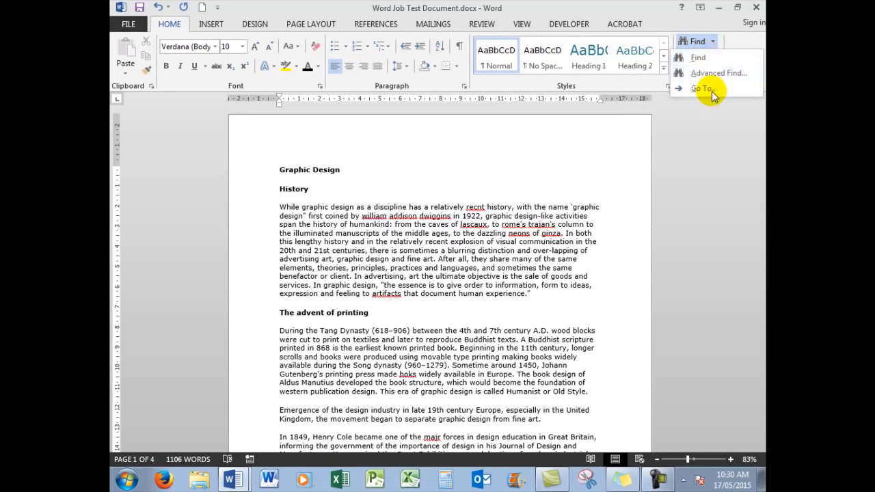
left_click(713, 125)
left_click(704, 58)
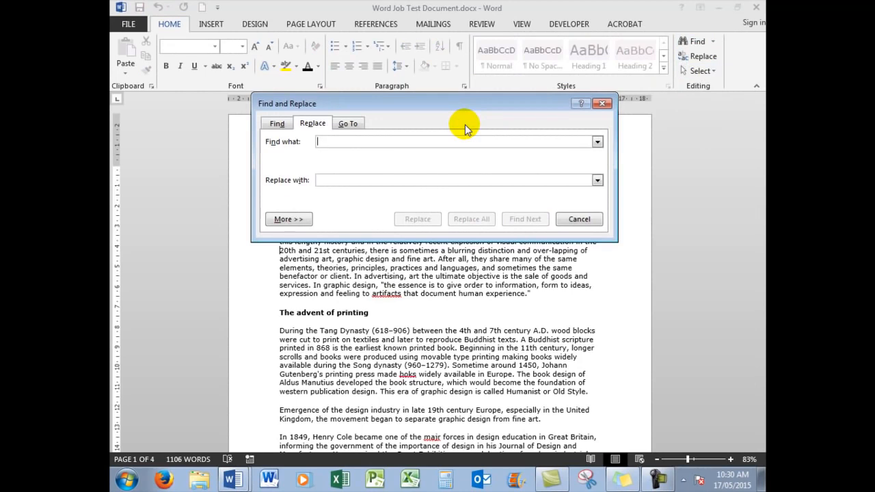
type("blu")
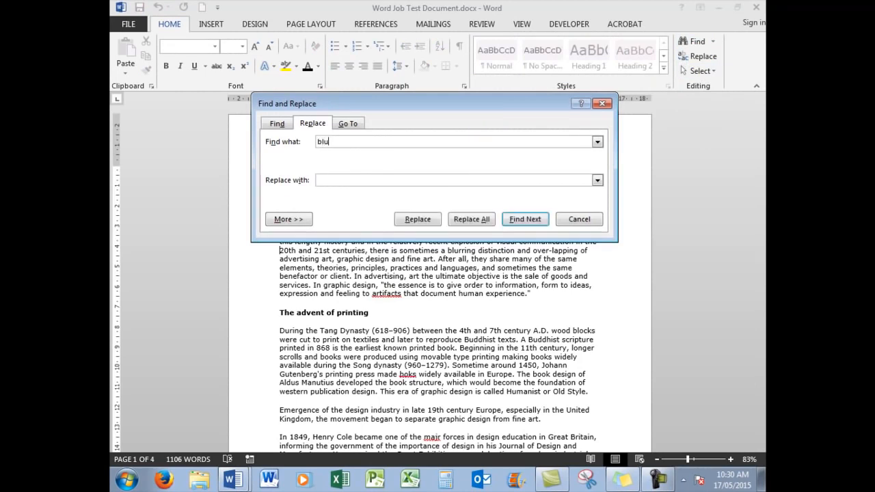
type("rring")
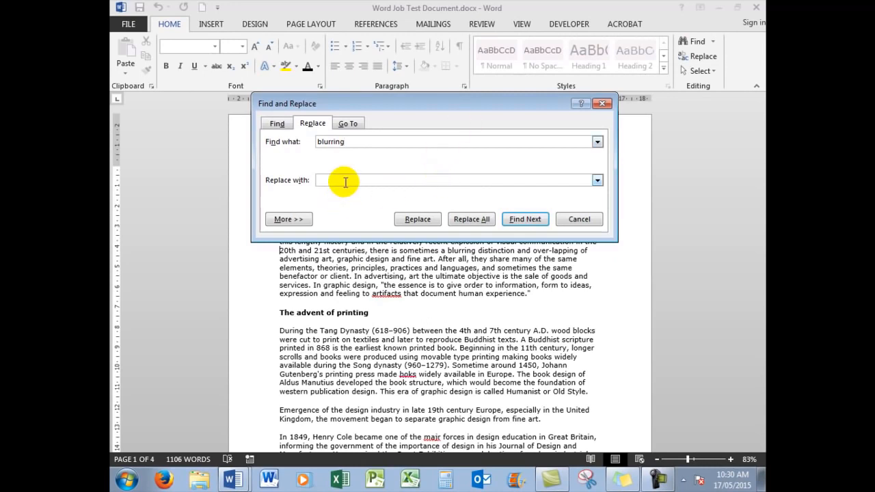
left_click(346, 179)
type("blur")
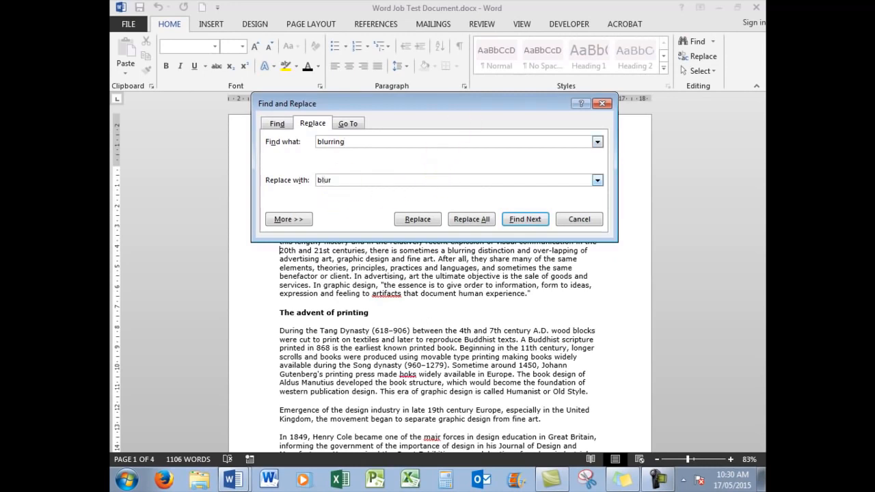
left_click(420, 221)
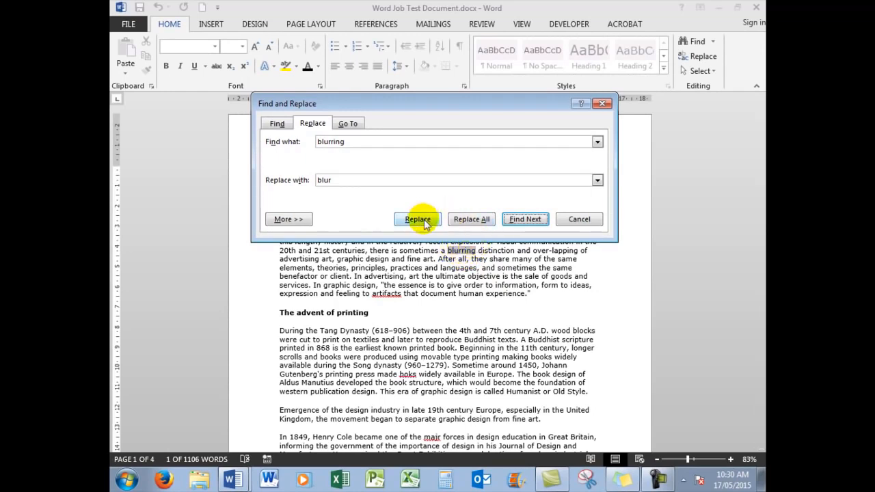
left_click(423, 221)
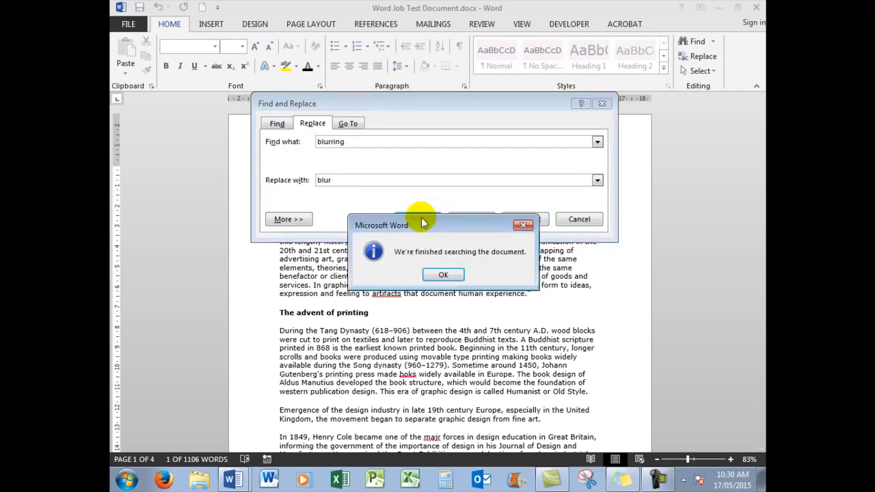
Step: Close Find and Replace and undo the replacement of "blurring" with "blur"
left_click(444, 275)
scroll(400, 273, "down", 5)
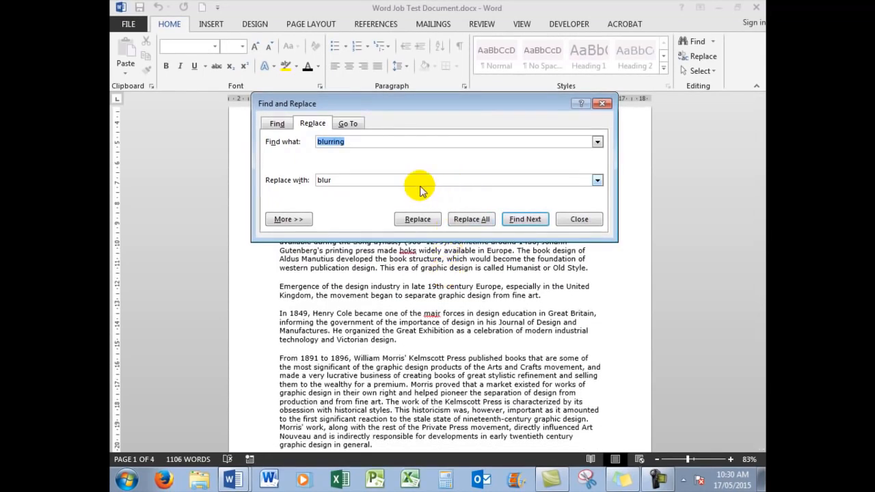
left_click(601, 103)
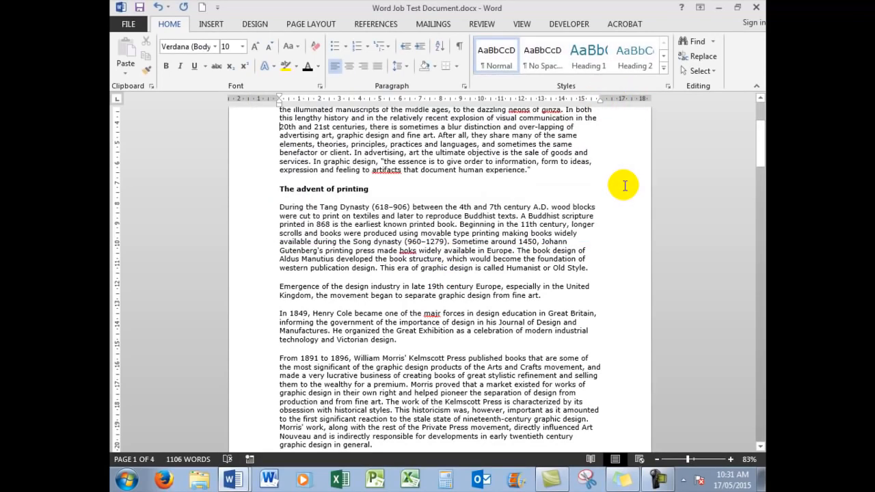
left_click(157, 7)
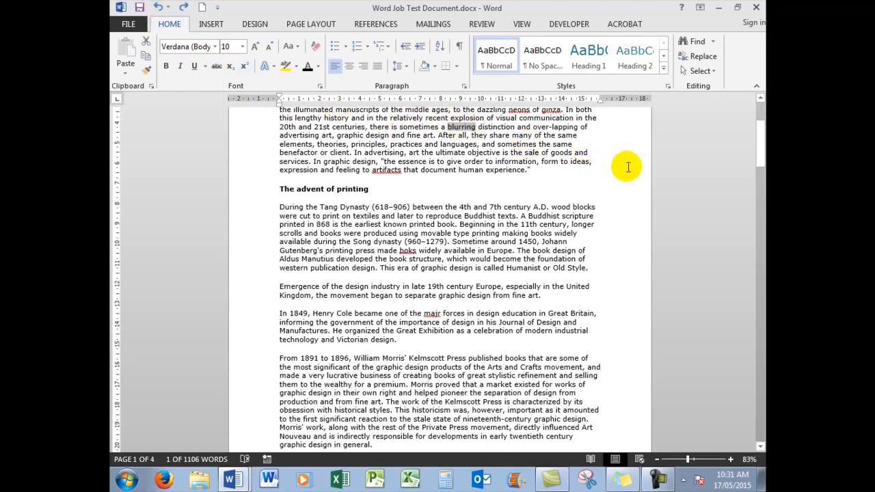
left_click(663, 167)
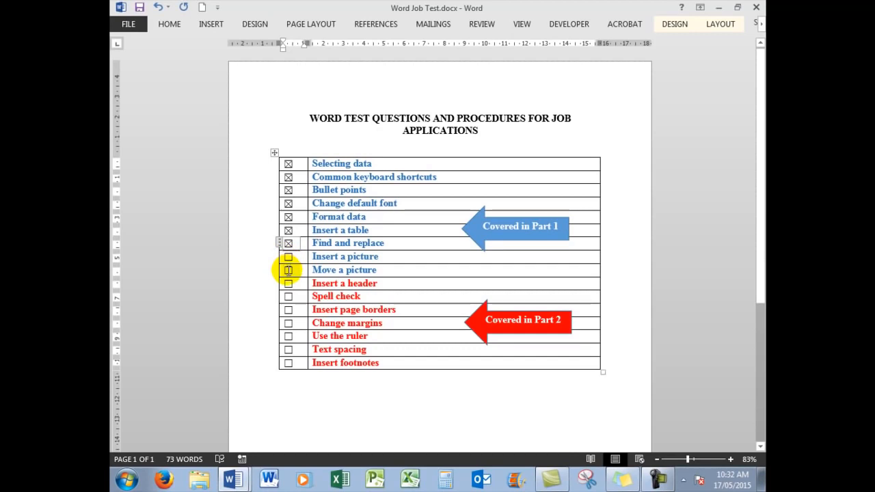
Step: Return to Word Job Test Document.docx and insert the picture roulette wheel.jpg below the table at the end of the document
left_click(233, 480)
left_click(233, 429)
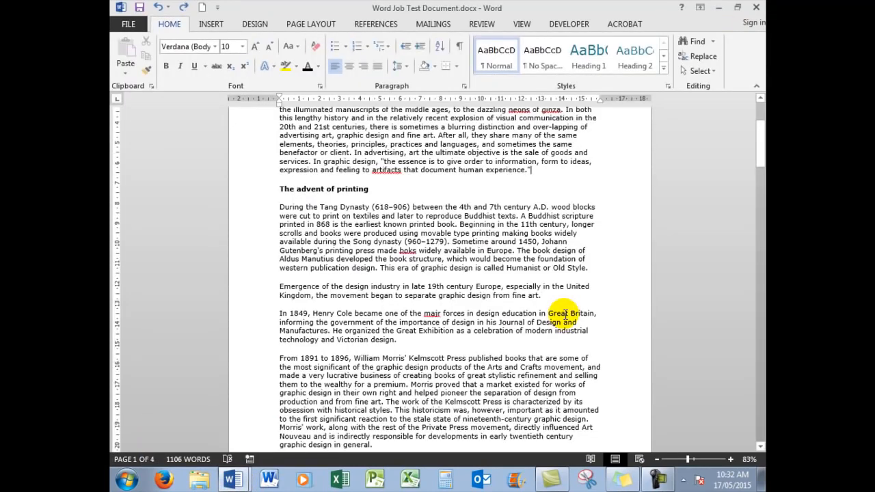
key("ctrl+End")
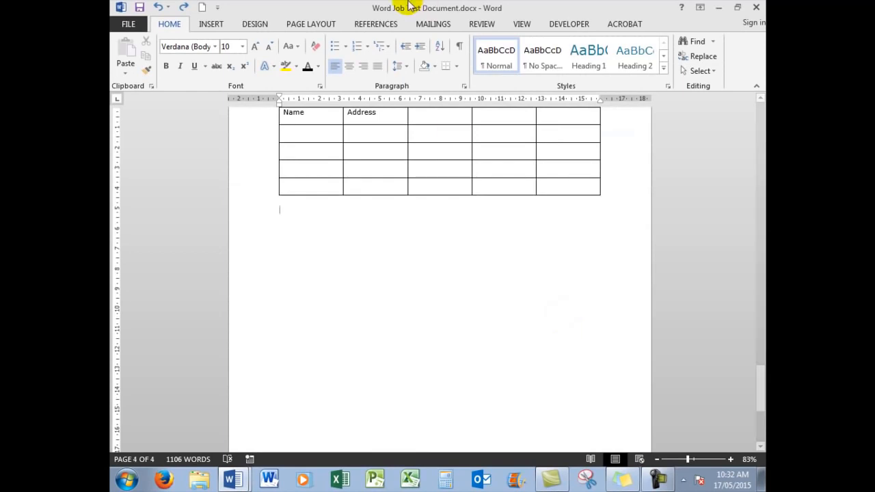
left_click(211, 24)
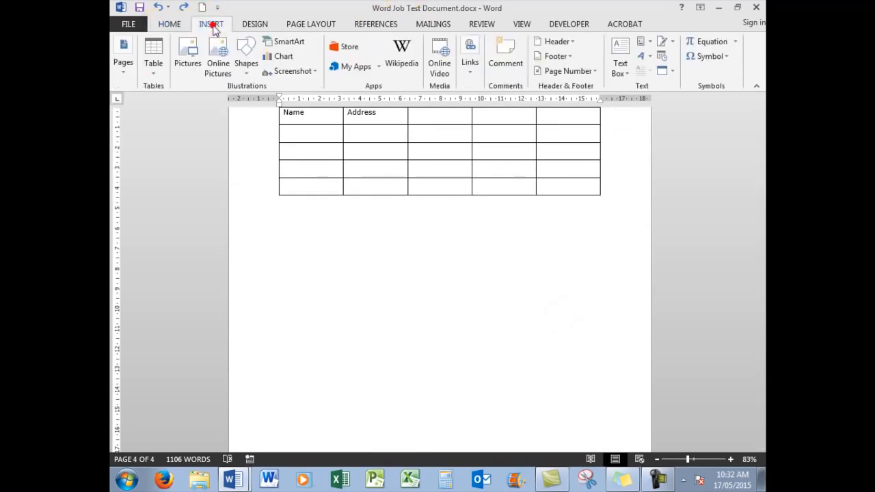
left_click(189, 53)
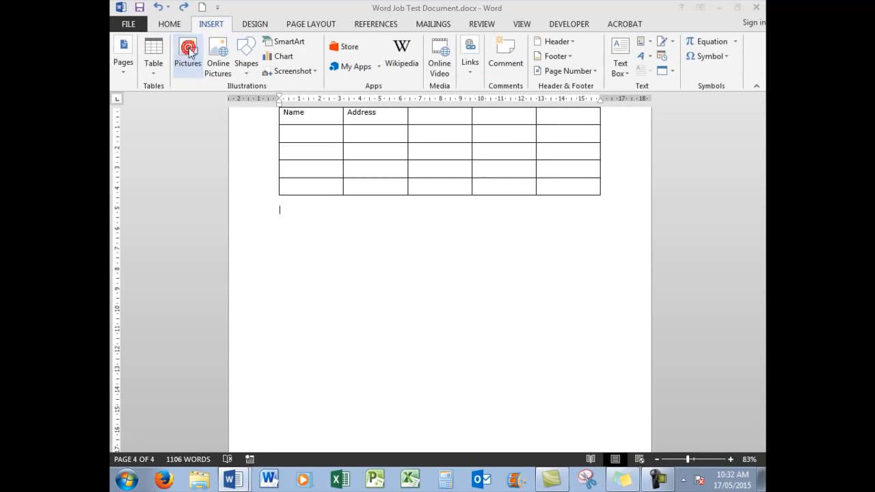
left_click(312, 190)
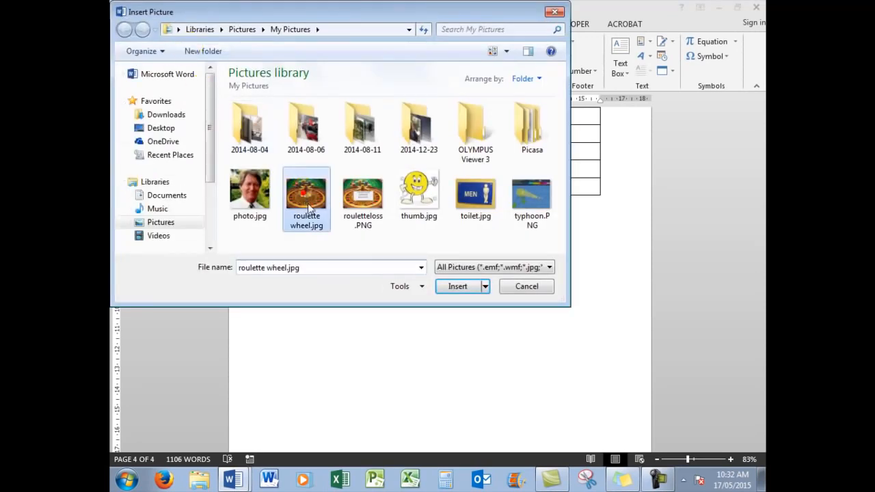
left_click(459, 288)
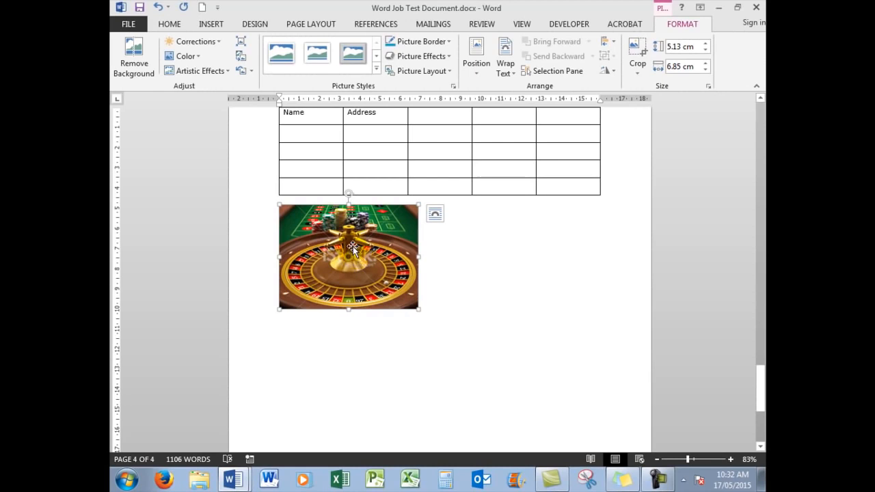
Step: Try to move the roulette wheel picture freely with its text wrapping set to In Line with Text
left_click_drag(352, 243, 429, 275)
right_click(354, 248)
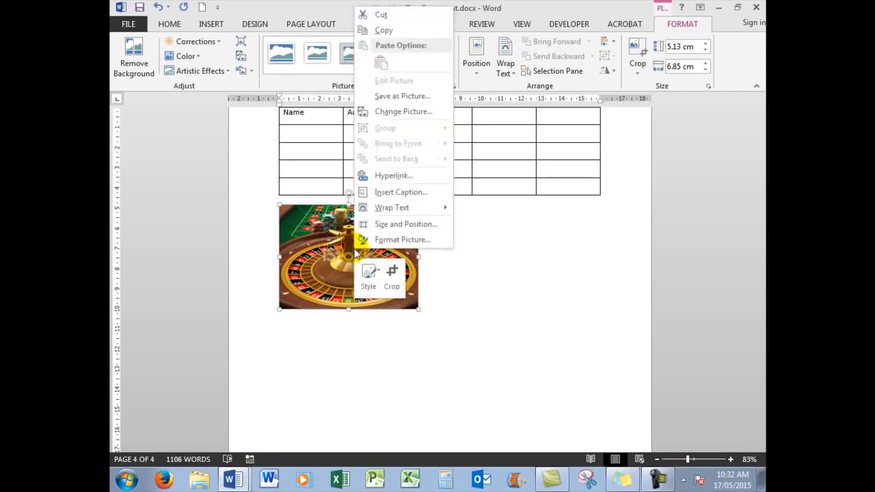
mouse_move(401, 210)
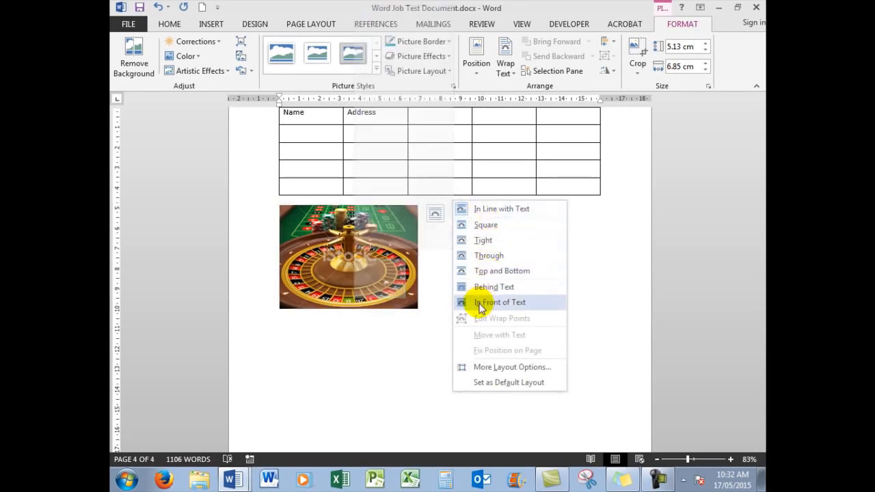
left_click(490, 208)
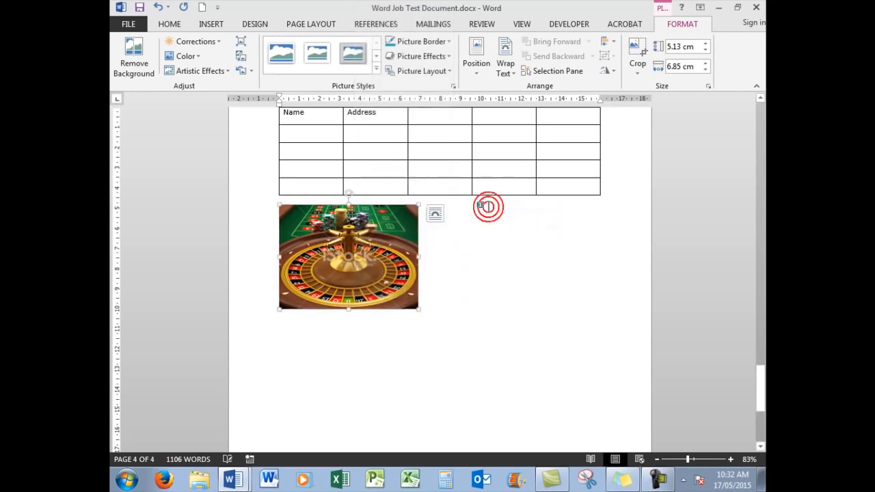
left_click_drag(365, 246, 326, 264)
Step: Set the roulette wheel picture's text wrapping to Square and move it toward the middle of the page below the table
right_click(358, 259)
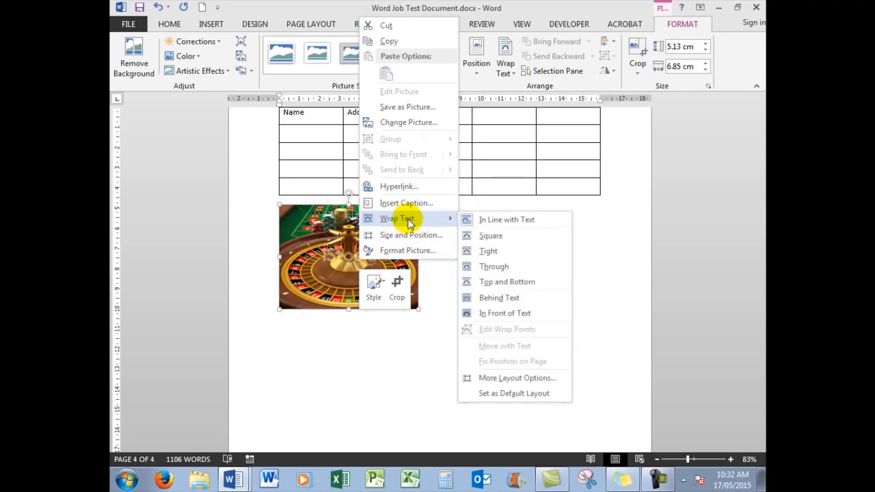
left_click(493, 235)
left_click_drag(369, 249, 477, 292)
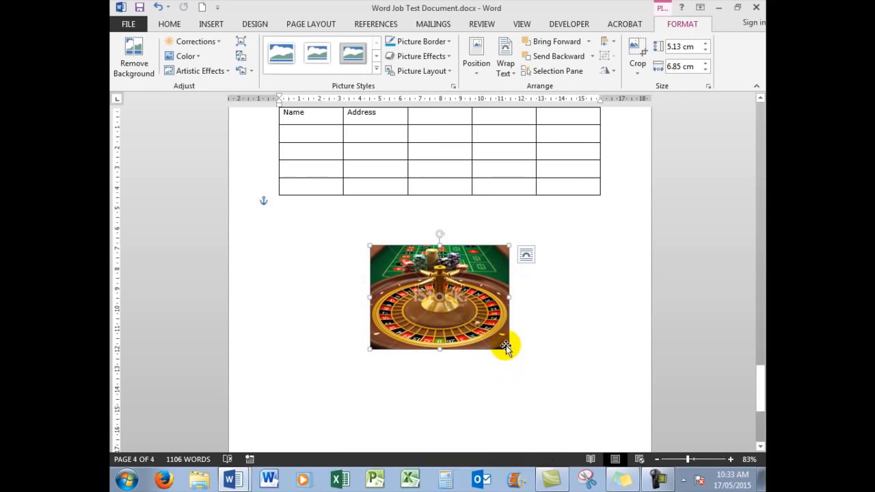
Step: Enlarge the roulette wheel picture to about 9.5 cm high by 12.7 cm wide and reposition it just below the table
left_click_drag(509, 350, 551, 395)
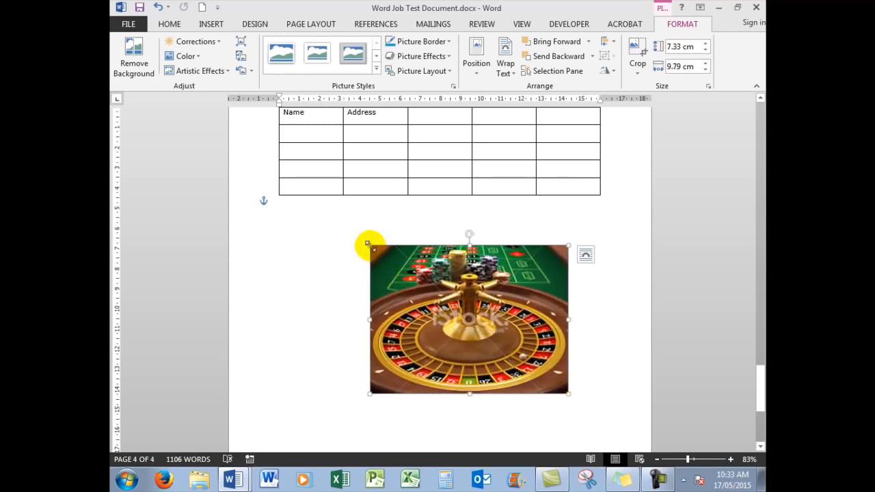
left_click_drag(368, 244, 312, 202)
mouse_move(491, 291)
left_mouse_down()
mouse_move(458, 307)
mouse_move(485, 319)
mouse_move(514, 315)
mouse_move(505, 295)
left_mouse_up()
Step: Examine the text wrapping options available for the enlarged picture
right_click(488, 324)
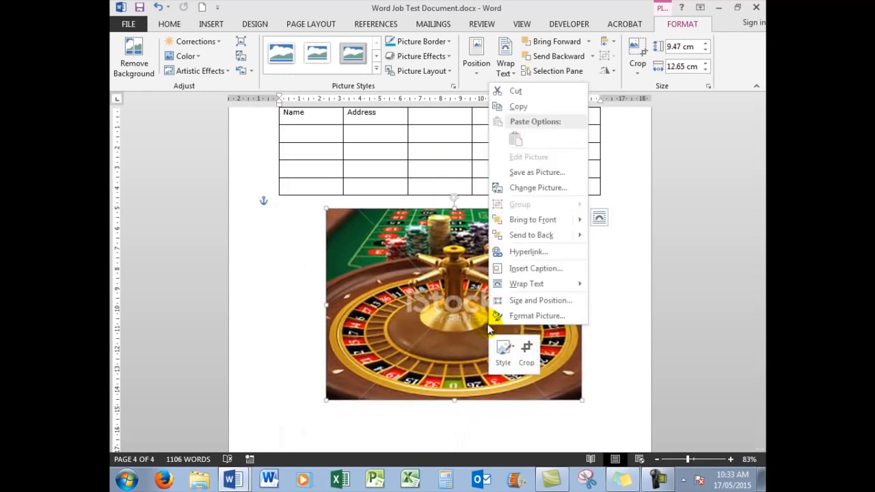
mouse_move(517, 286)
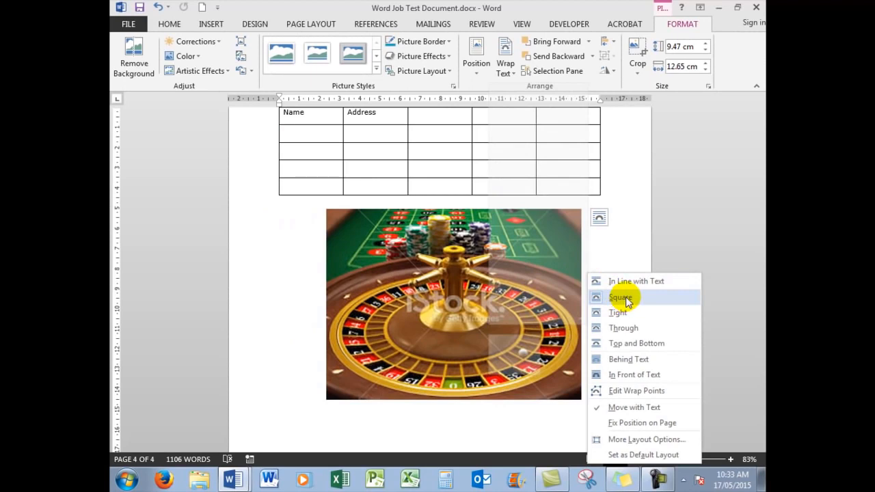
left_click(671, 187)
left_click(673, 184)
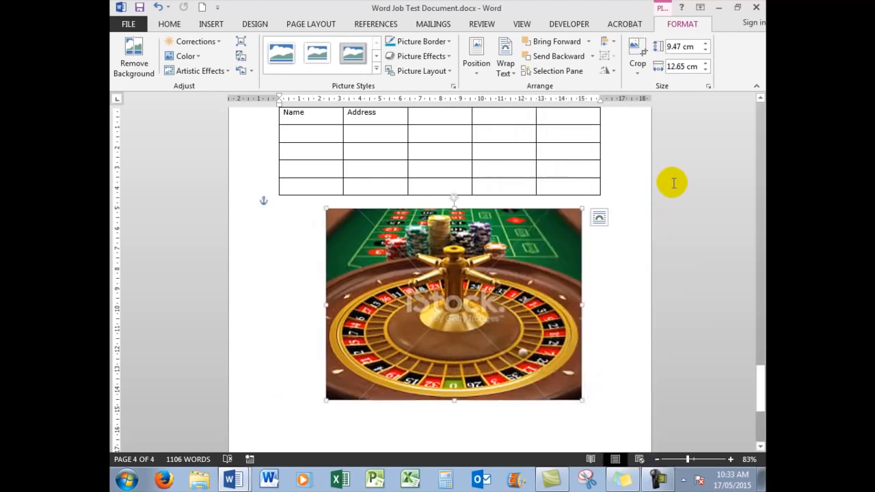